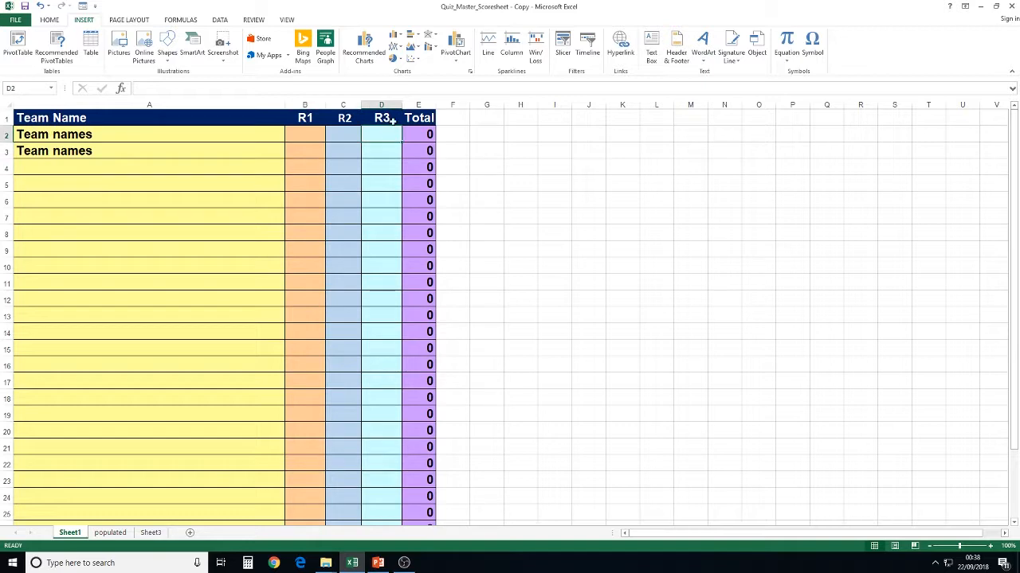
Add "team name 3" as the third entry in the Team Name column, in cell A4.
{"action": "left_click", "coordinate": [270, 154]}
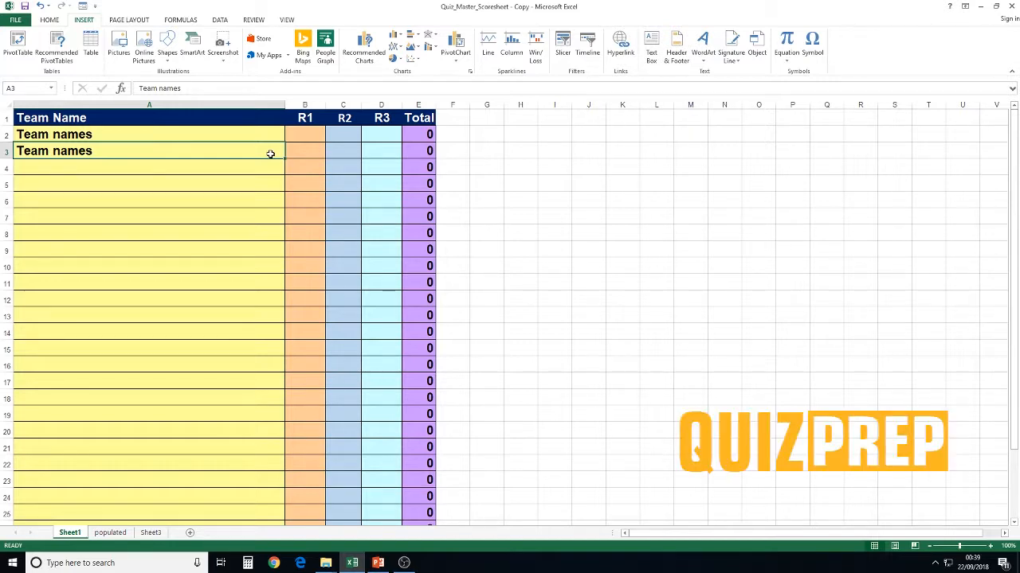
{"action": "left_click", "coordinate": [107, 133]}
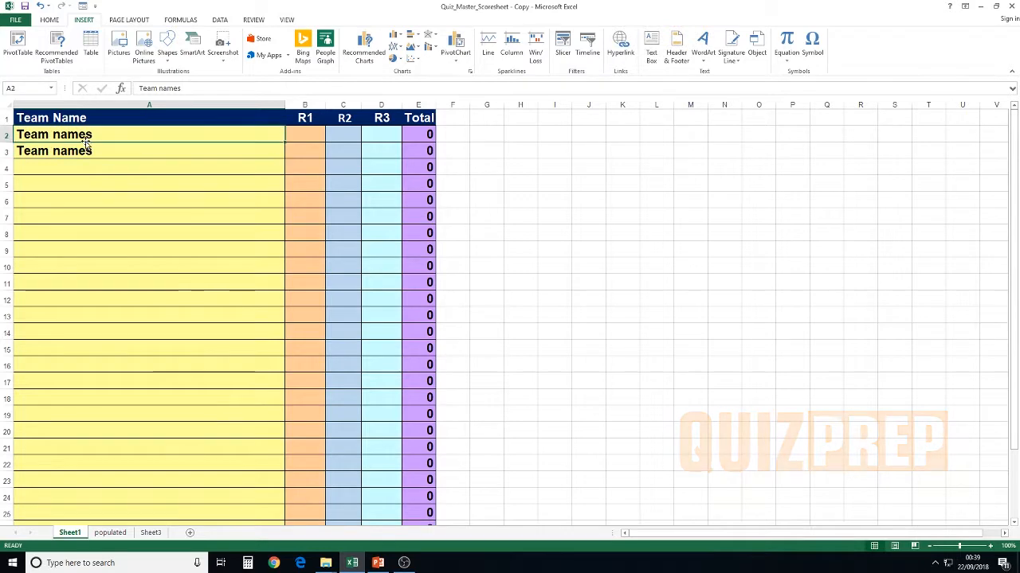
{"action": "left_click", "coordinate": [227, 184]}
{"action": "left_click", "coordinate": [200, 172]}
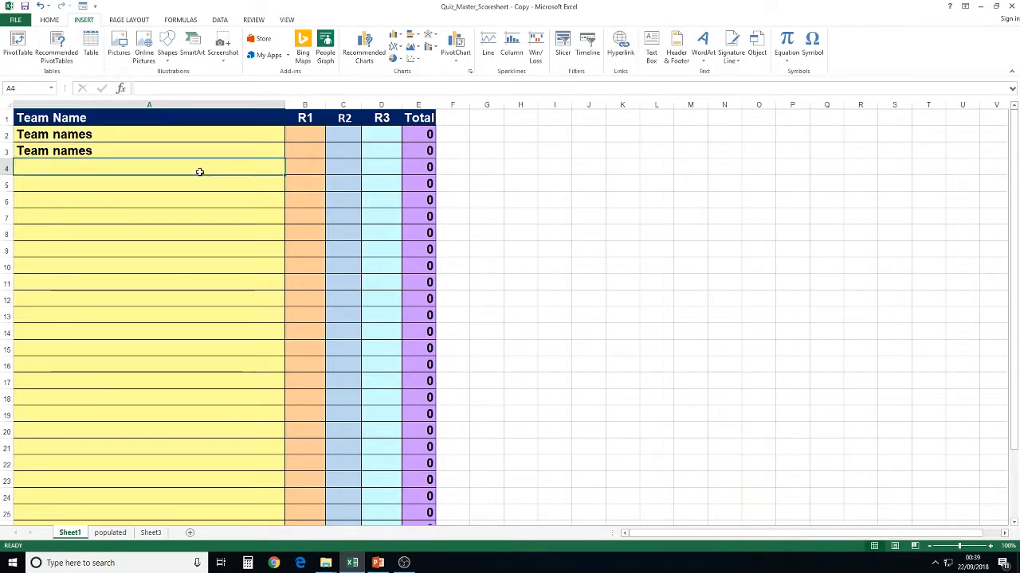
{"action": "type", "text": "team na"}
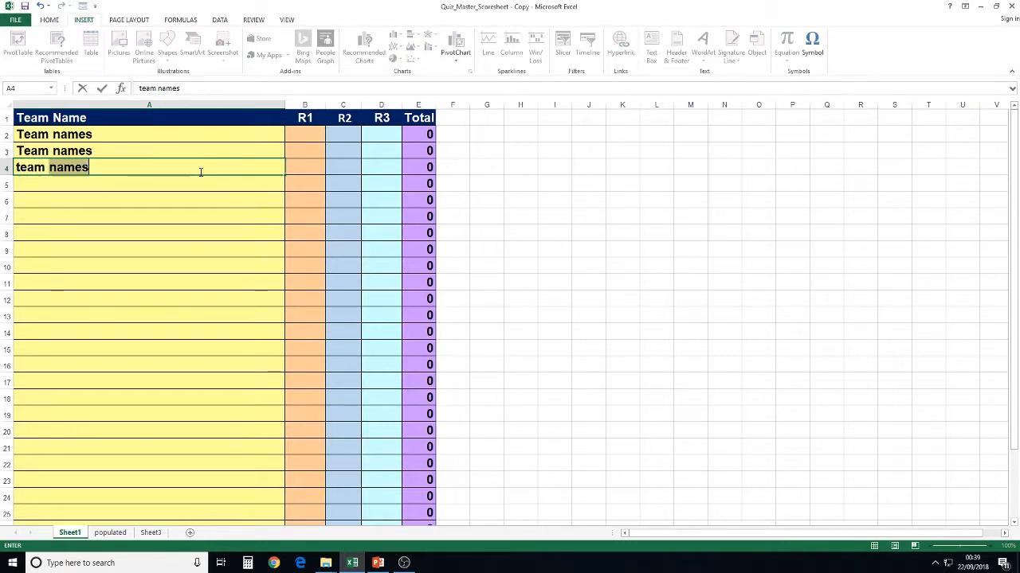
{"action": "type", "text": "me 3"}
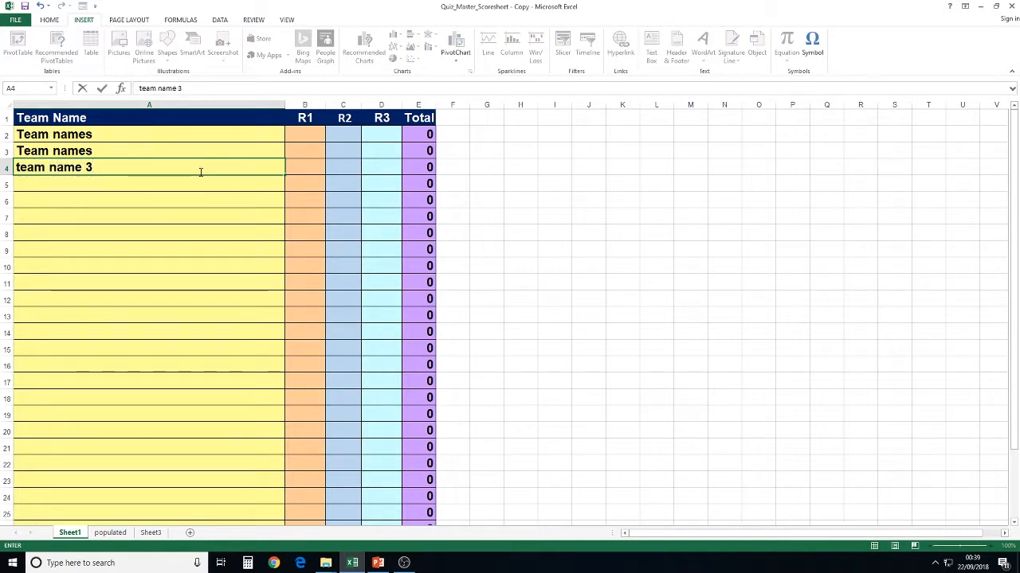
{"action": "left_click", "coordinate": [295, 166]}
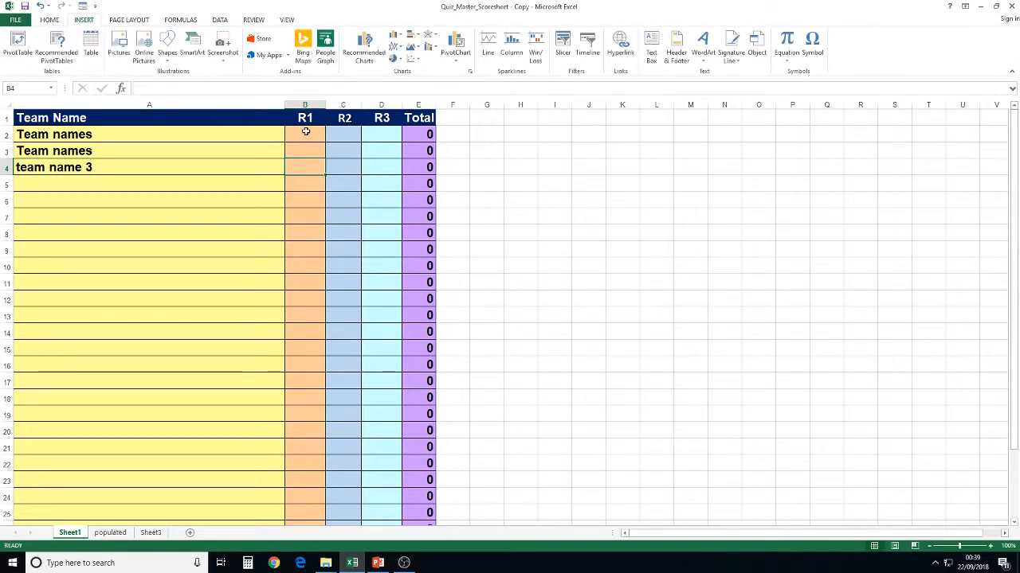
Examine the first team's R1, R2 and R3 score cells and the Total column.
{"action": "left_click", "coordinate": [311, 140]}
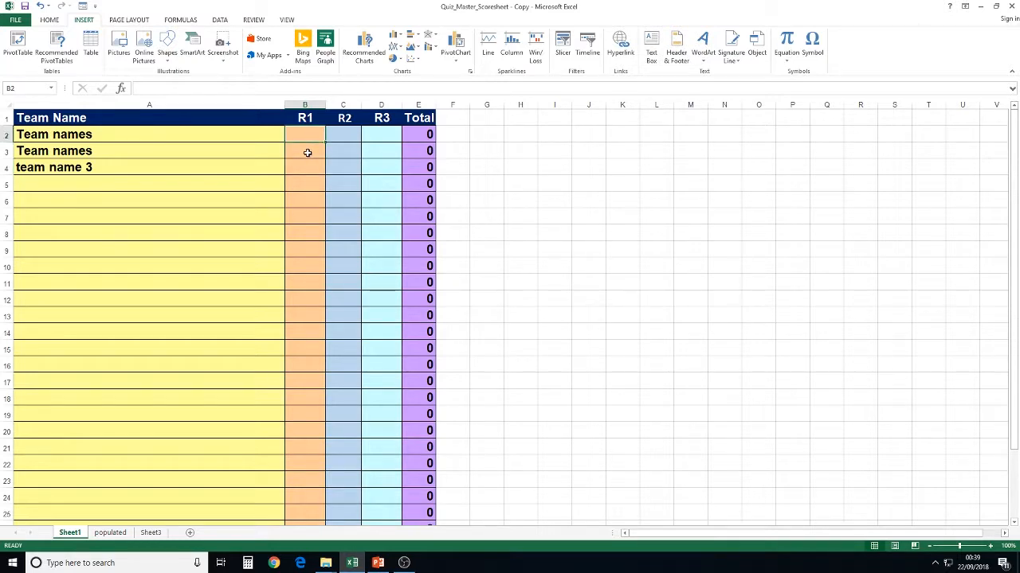
{"action": "left_click", "coordinate": [342, 136]}
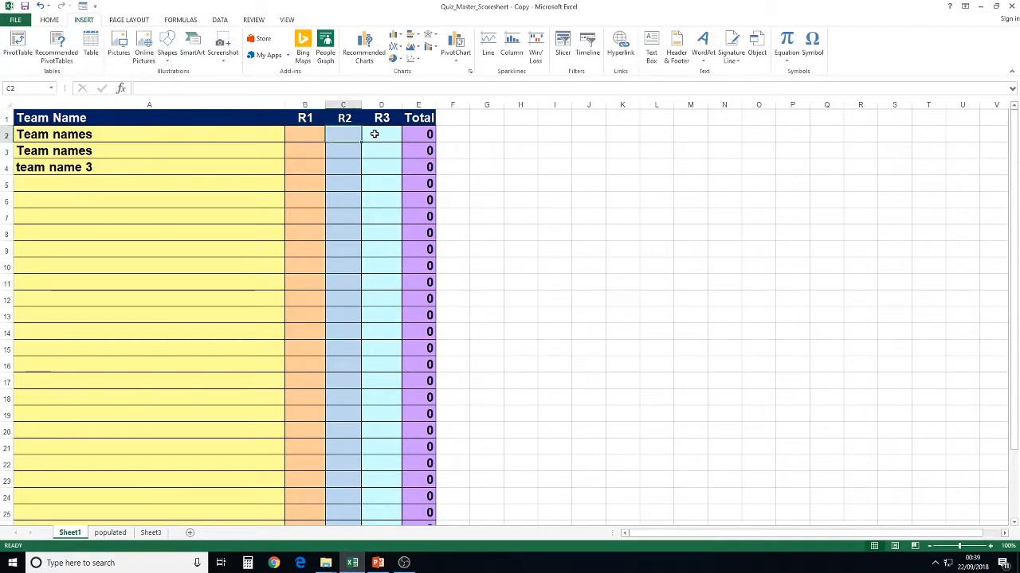
{"action": "left_click", "coordinate": [305, 134]}
{"action": "left_click", "coordinate": [349, 134]}
{"action": "left_click", "coordinate": [380, 134]}
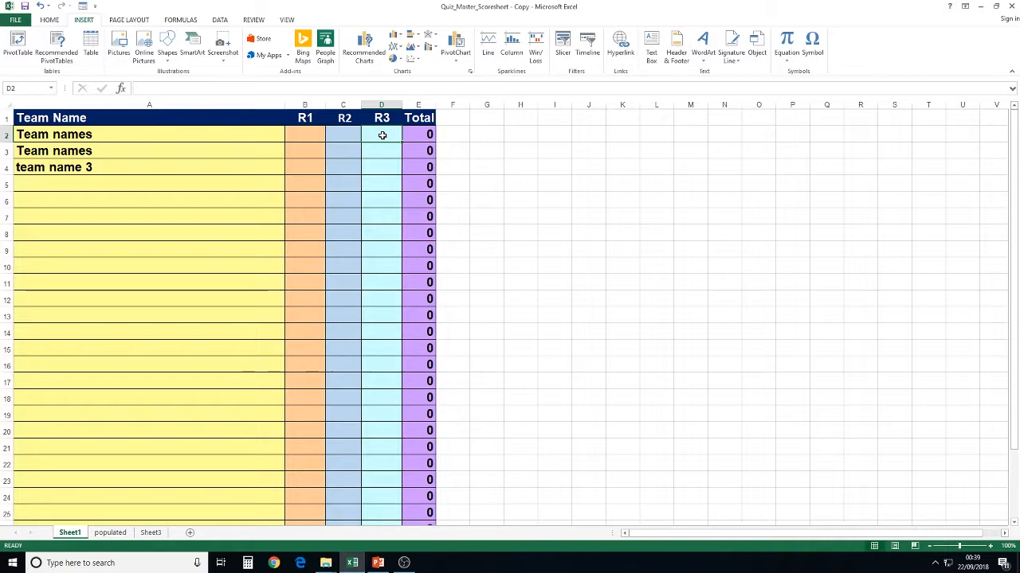
{"action": "left_click", "coordinate": [123, 140]}
{"action": "left_click", "coordinate": [315, 144]}
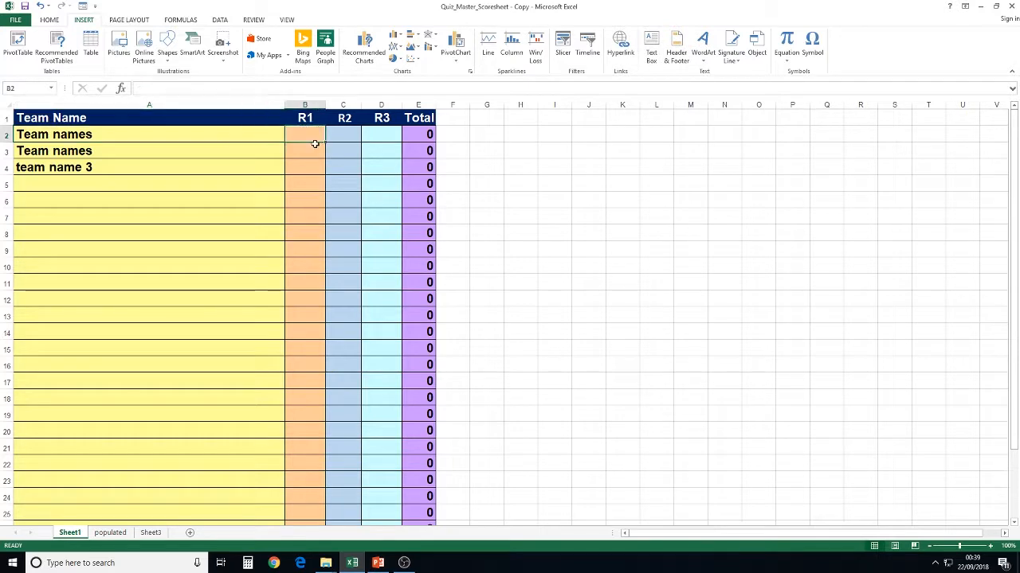
{"action": "left_click", "coordinate": [260, 137]}
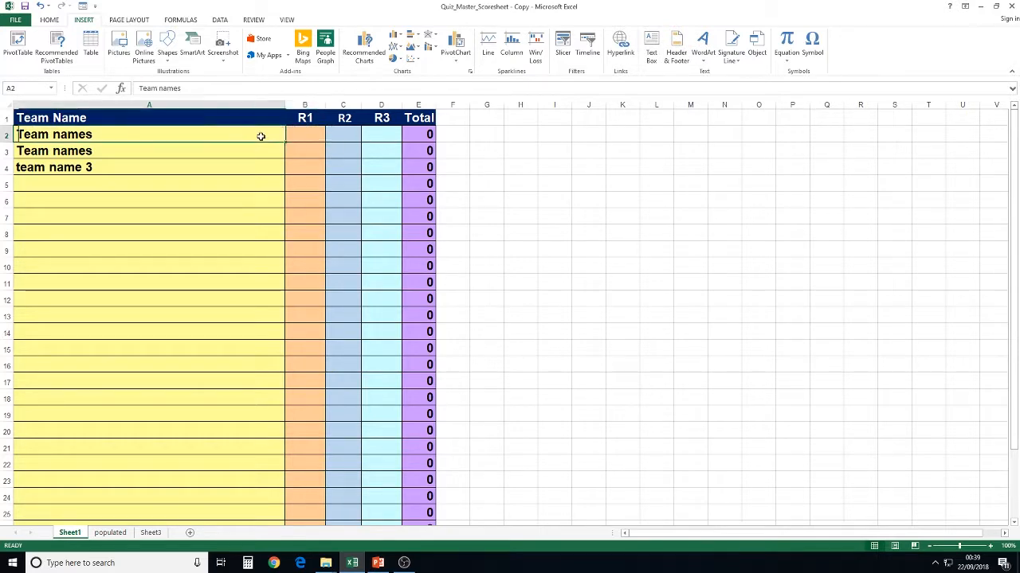
{"action": "left_click", "coordinate": [422, 148]}
{"action": "left_click", "coordinate": [418, 106]}
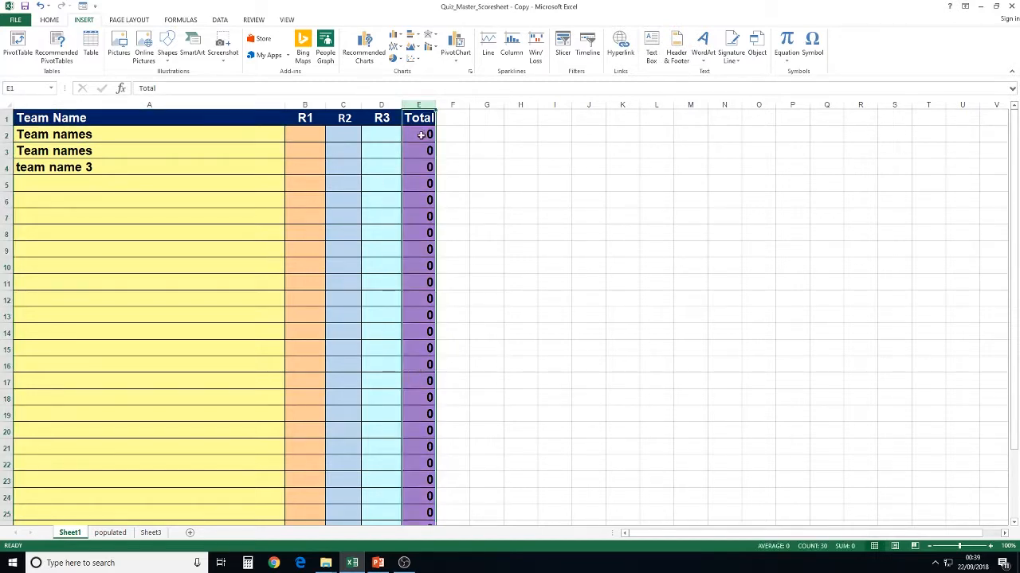
{"action": "left_click", "coordinate": [387, 135]}
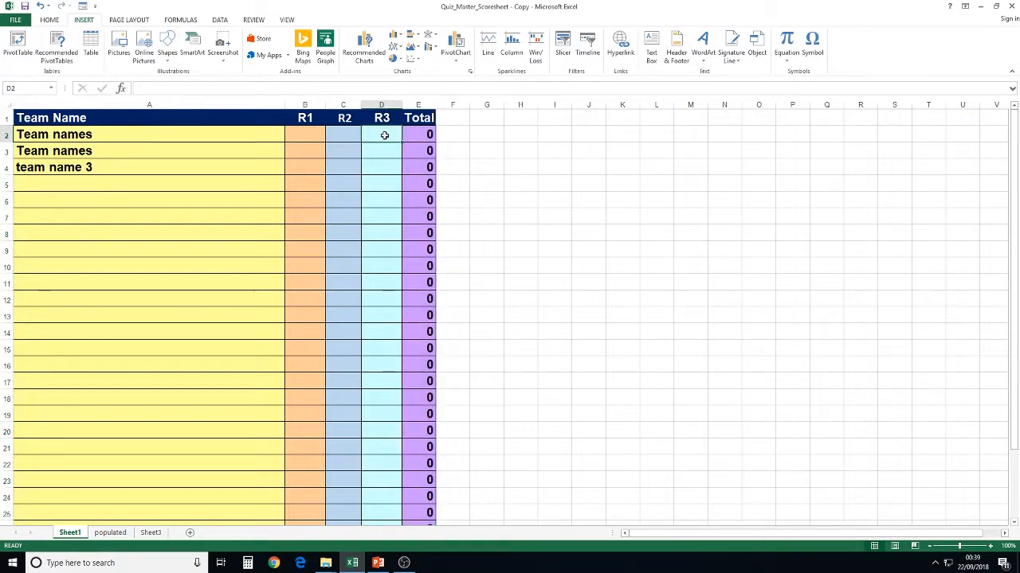
Enter scores of 5 for R1, 10 for R2 and 4 for R3 in the first team's row.
{"action": "left_click", "coordinate": [295, 139]}
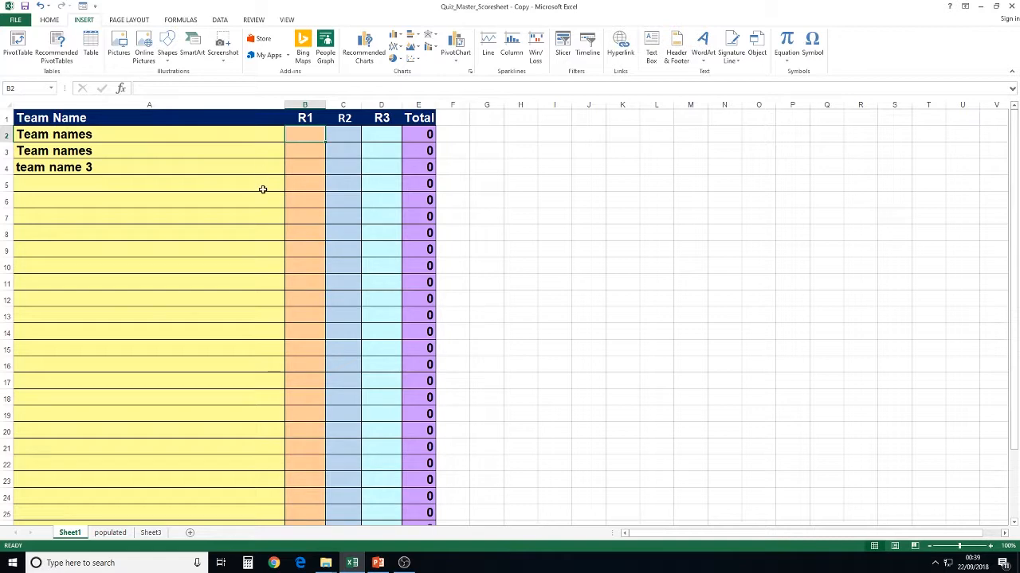
{"action": "type", "text": "5"}
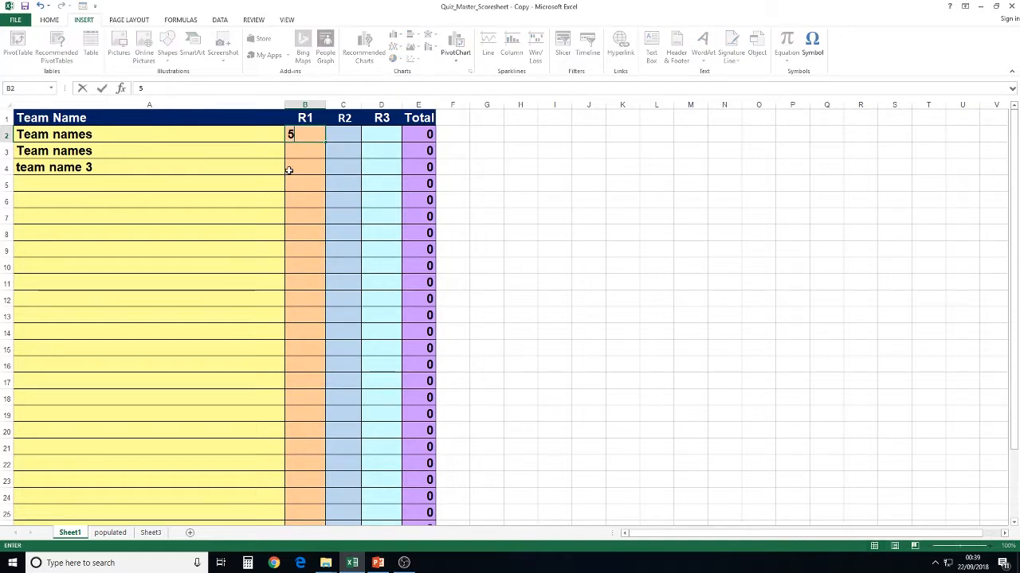
{"action": "left_click", "coordinate": [340, 138]}
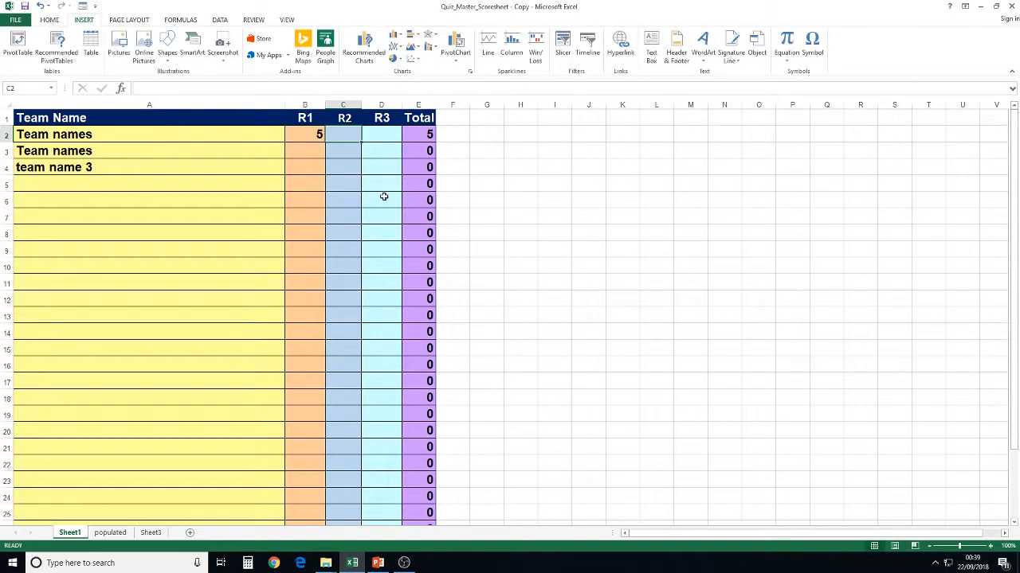
{"action": "type", "text": "10"}
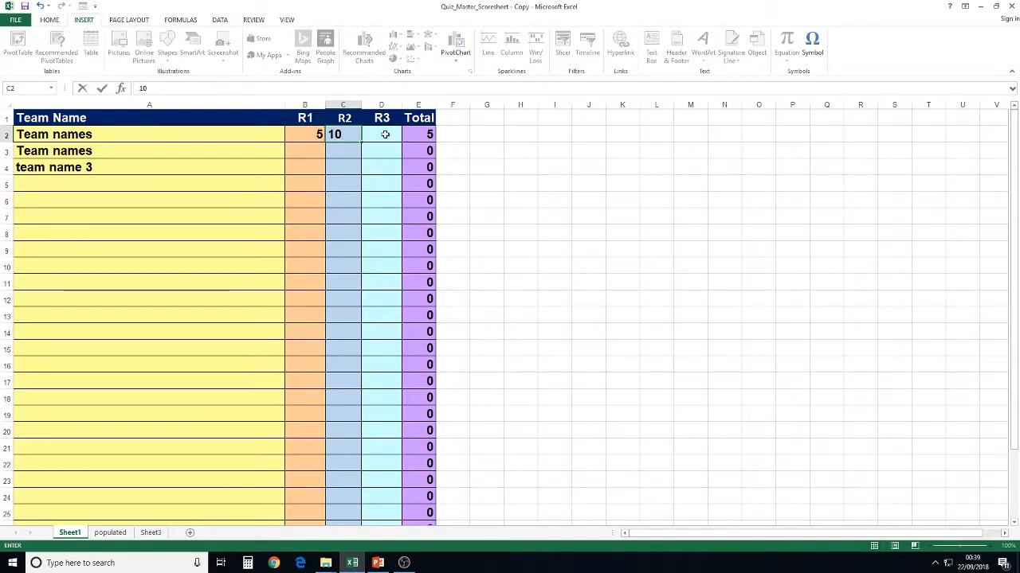
{"action": "left_click", "coordinate": [386, 136]}
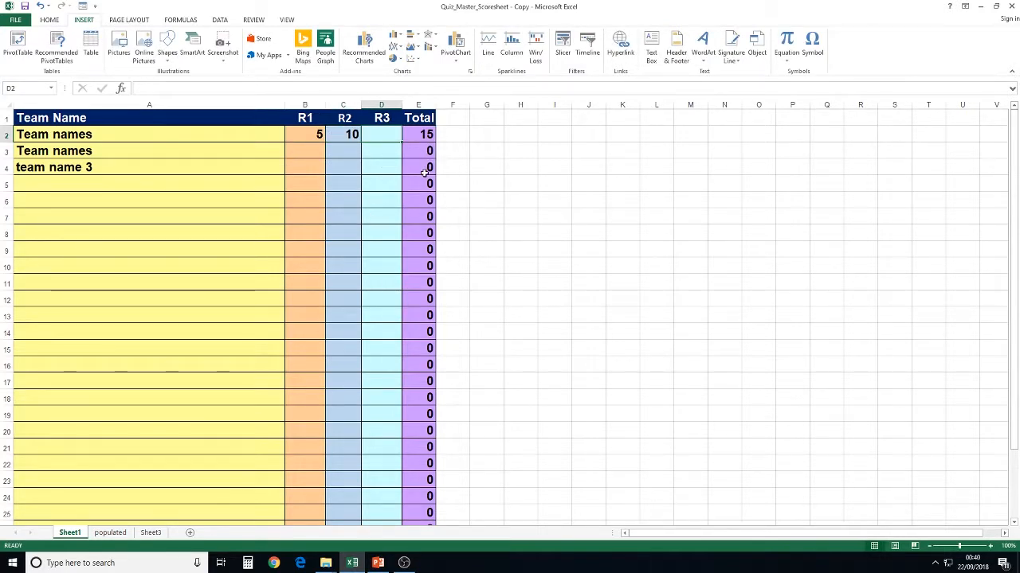
{"action": "type", "text": "4"}
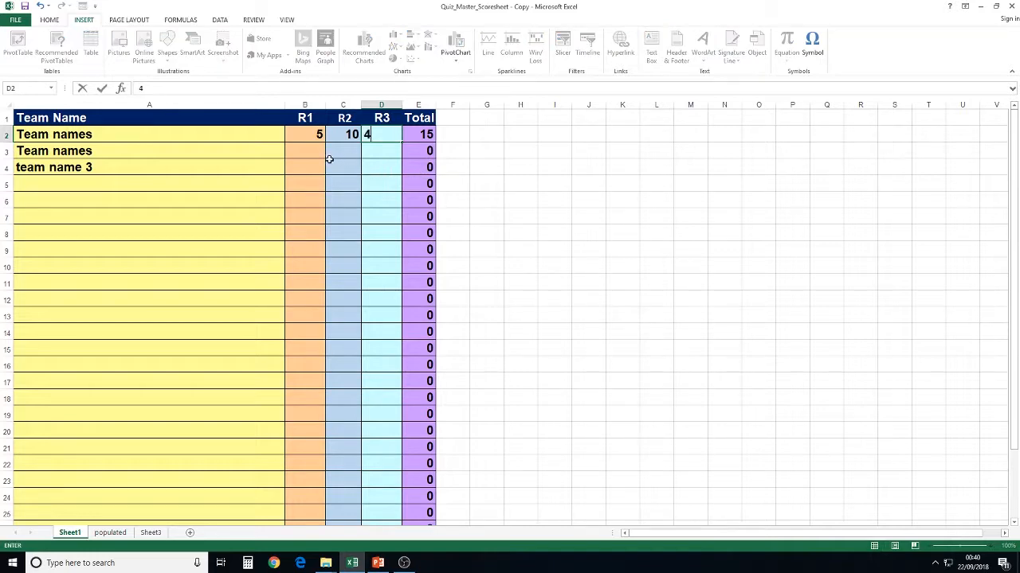
{"action": "left_click", "coordinate": [258, 182]}
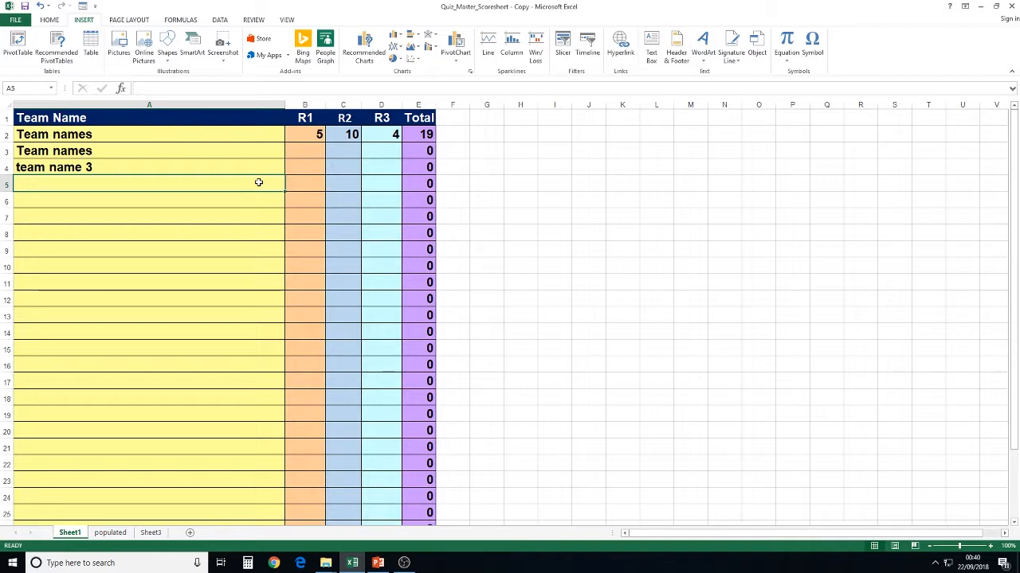
On the populated sheet, enter scores of 4, 8 and 12 for Quiz-Team Aguillera in R1, R2 and R3.
{"action": "left_click", "coordinate": [111, 533]}
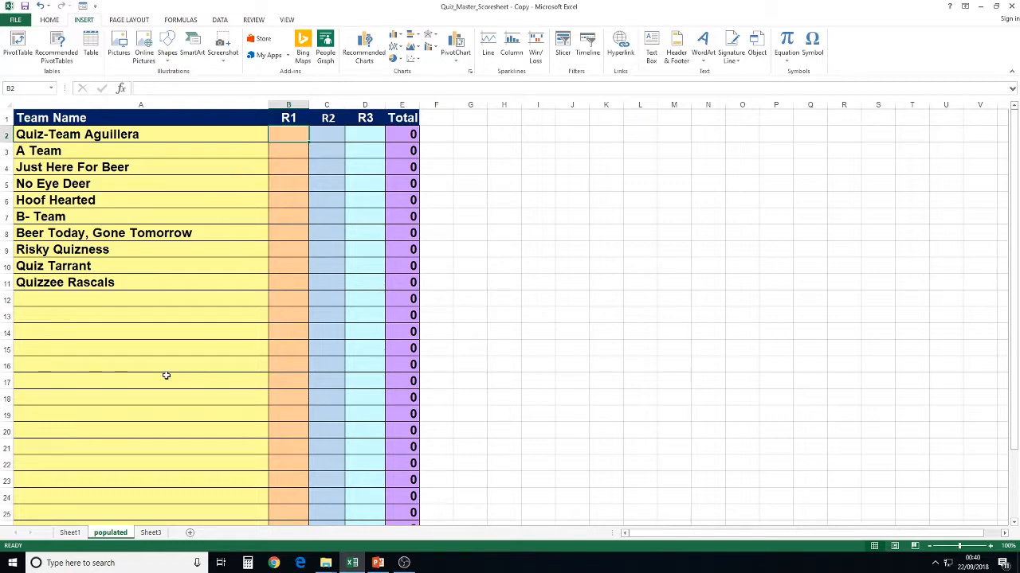
{"action": "type", "text": "4"}
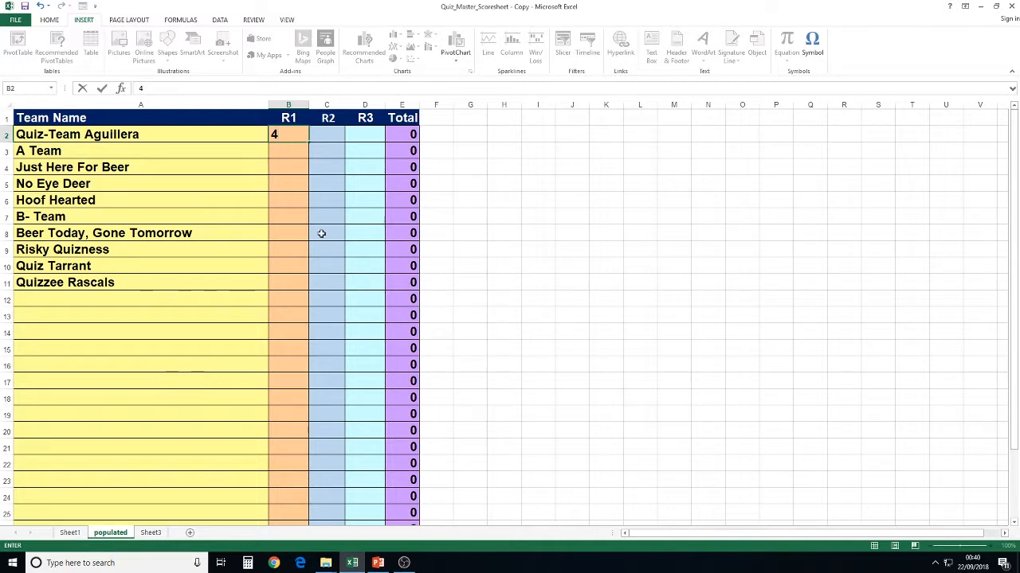
{"action": "left_click", "coordinate": [329, 135]}
{"action": "type", "text": "8"}
{"action": "left_click", "coordinate": [376, 135]}
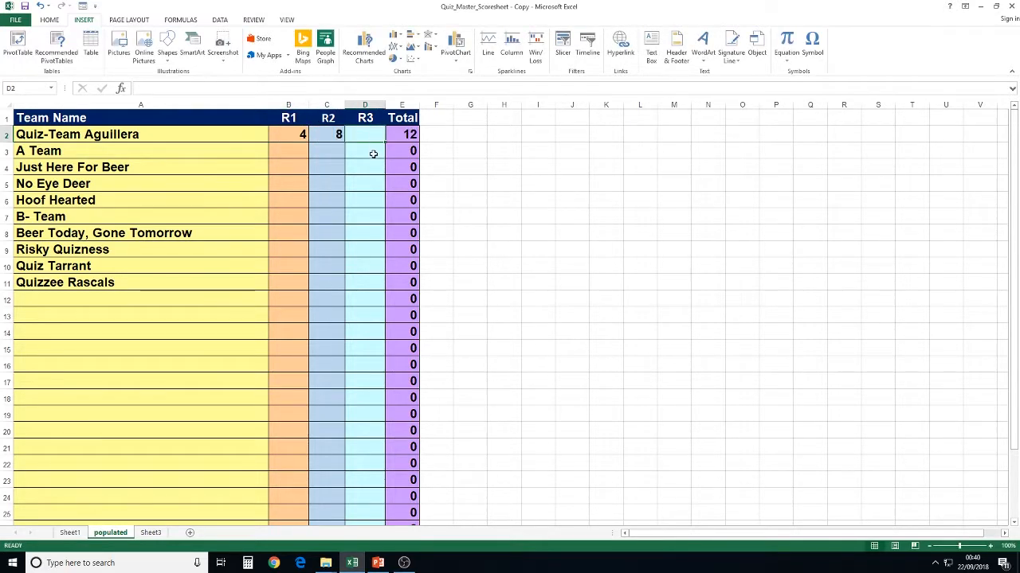
{"action": "type", "text": "12"}
Enter R1 scores of 4 for A Team, 4 for No Eye Deer and 15 for Just Here For Beer.
{"action": "left_click", "coordinate": [293, 159]}
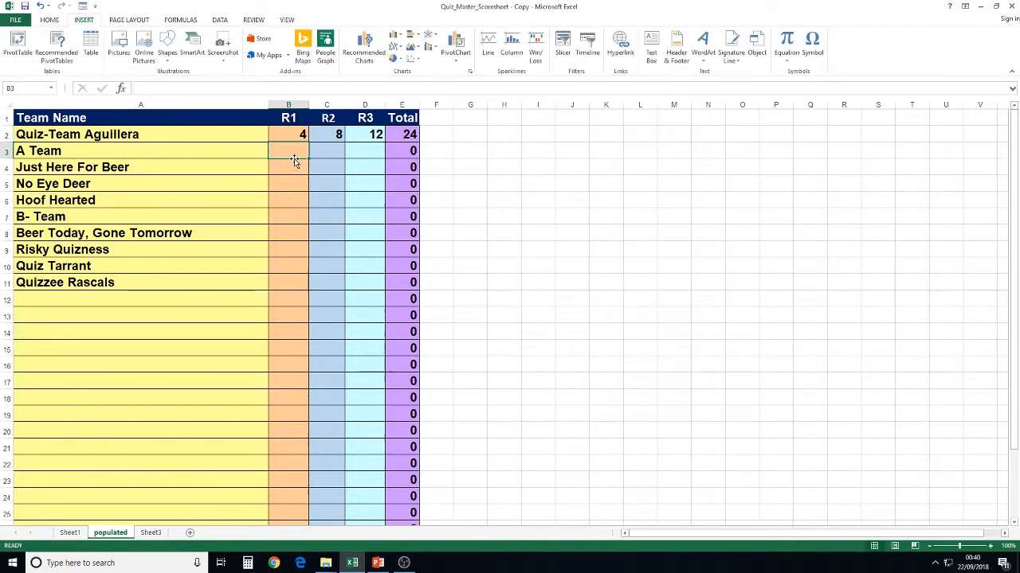
{"action": "type", "text": "4"}
{"action": "left_click", "coordinate": [293, 169]}
{"action": "left_click", "coordinate": [294, 184]}
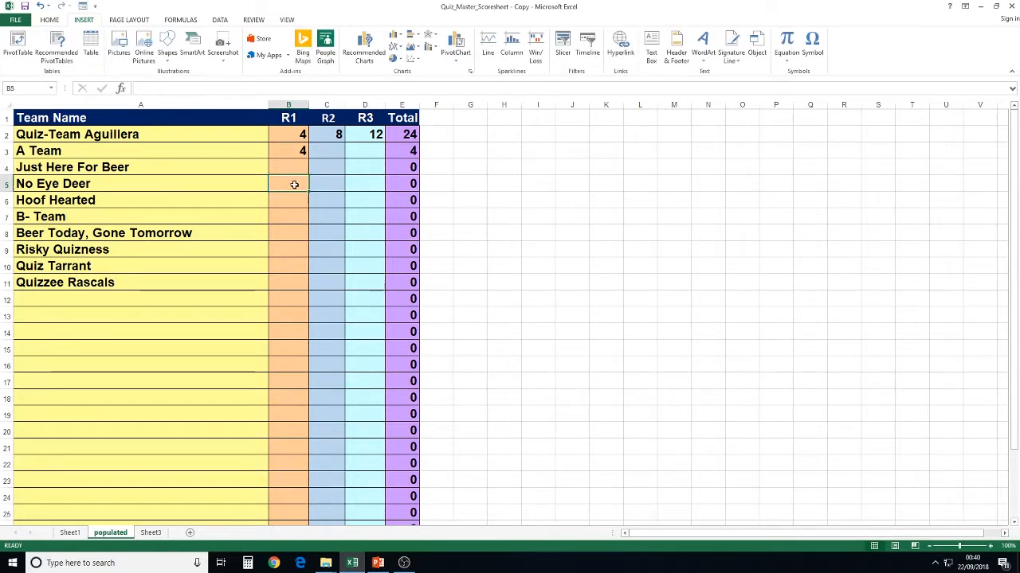
{"action": "type", "text": "4"}
{"action": "left_click", "coordinate": [297, 167]}
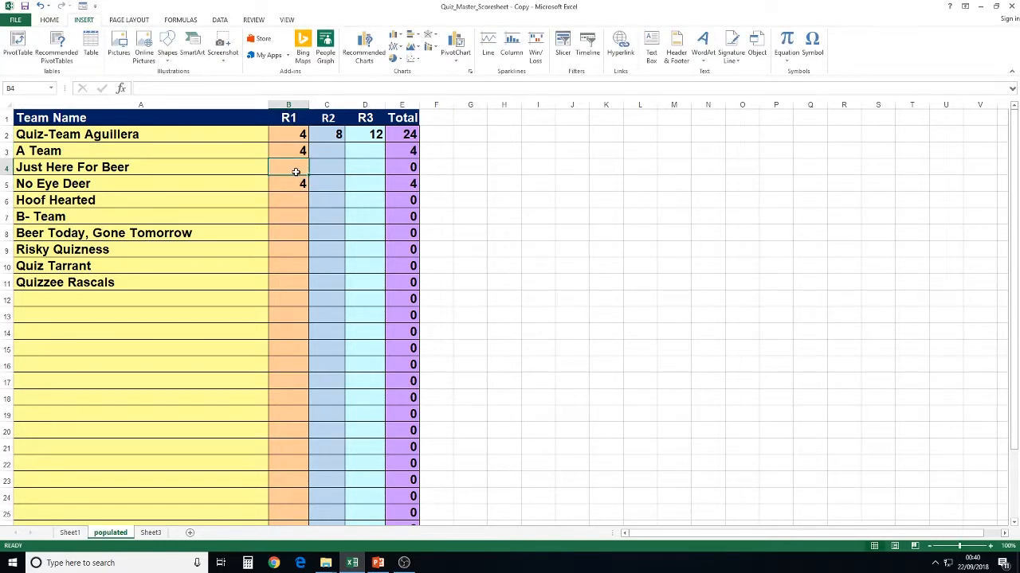
{"action": "type", "text": "15"}
{"action": "left_click", "coordinate": [292, 187]}
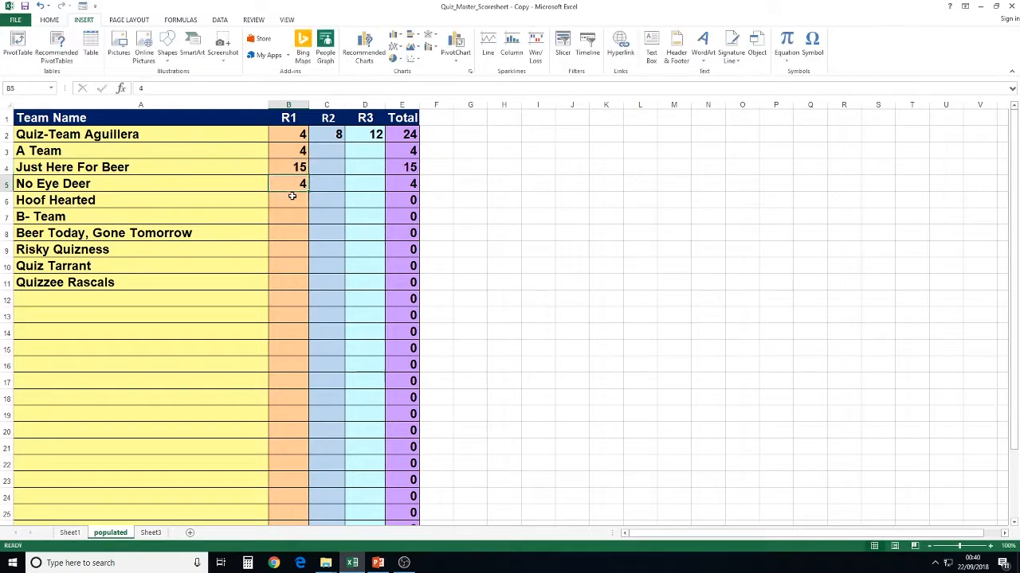
Enter R1 scores of 6 for Hoof Hearted, 8 for Beer Today, Gone Tomorrow and 3 for Quiz Tarrant.
{"action": "left_click", "coordinate": [295, 204]}
{"action": "type", "text": "6"}
{"action": "left_click", "coordinate": [293, 233]}
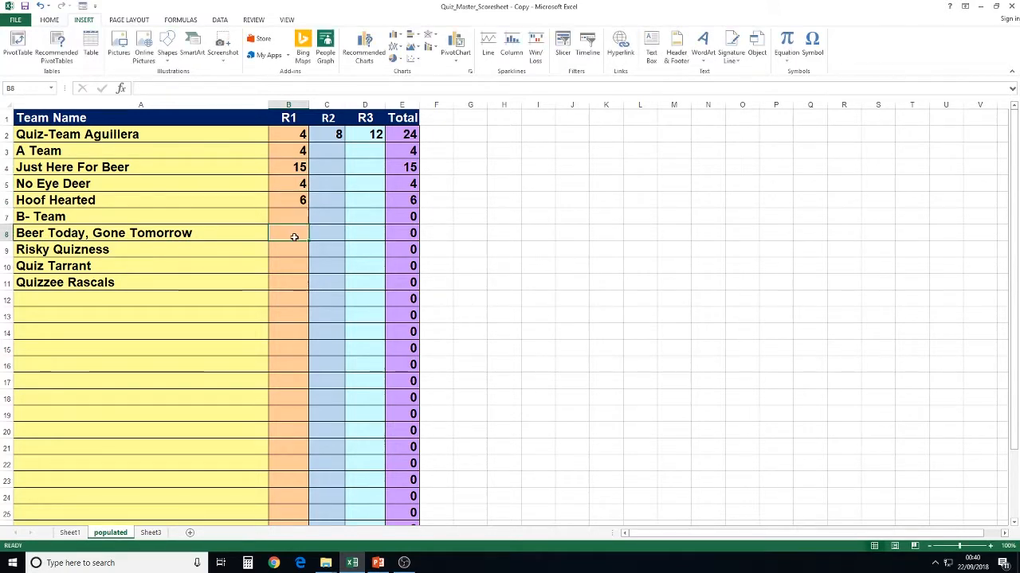
{"action": "type", "text": "8"}
{"action": "left_click", "coordinate": [297, 259]}
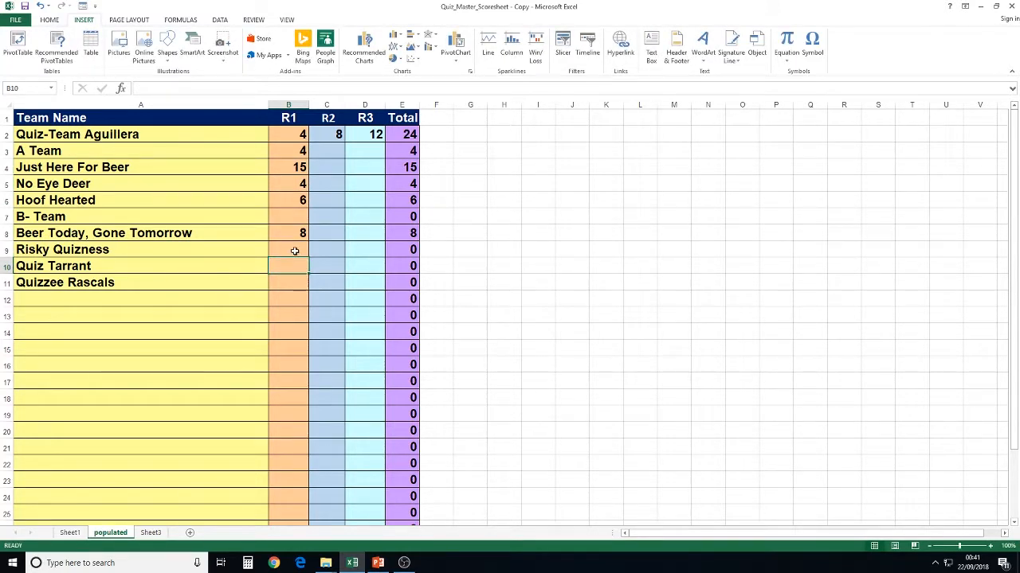
{"action": "type", "text": "3"}
Enter R1 scores of 7 for Quizzee Rascals and 8 for B- Team.
{"action": "left_click", "coordinate": [292, 280]}
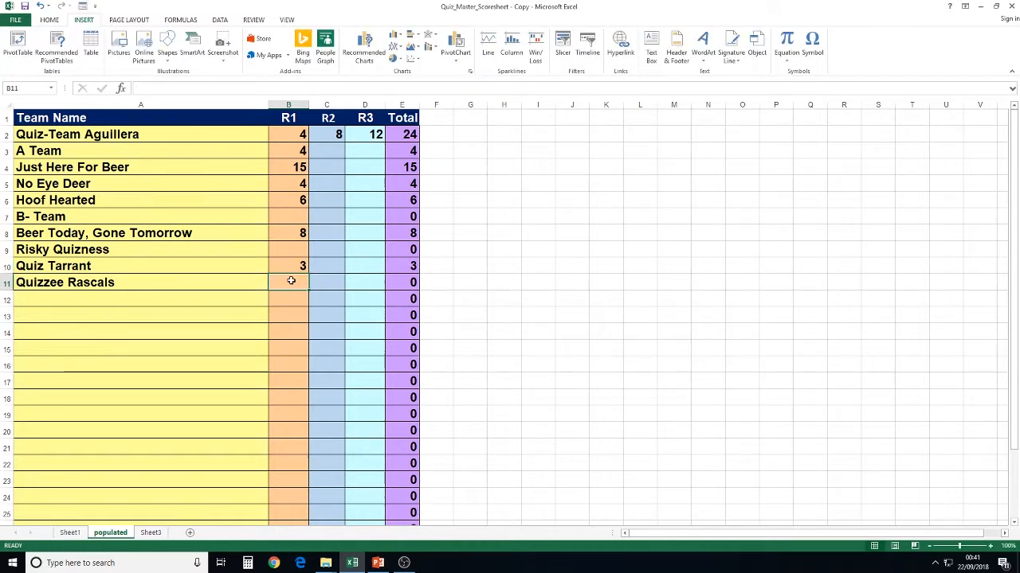
{"action": "type", "text": "7"}
{"action": "left_click", "coordinate": [291, 220]}
{"action": "type", "text": "8"}
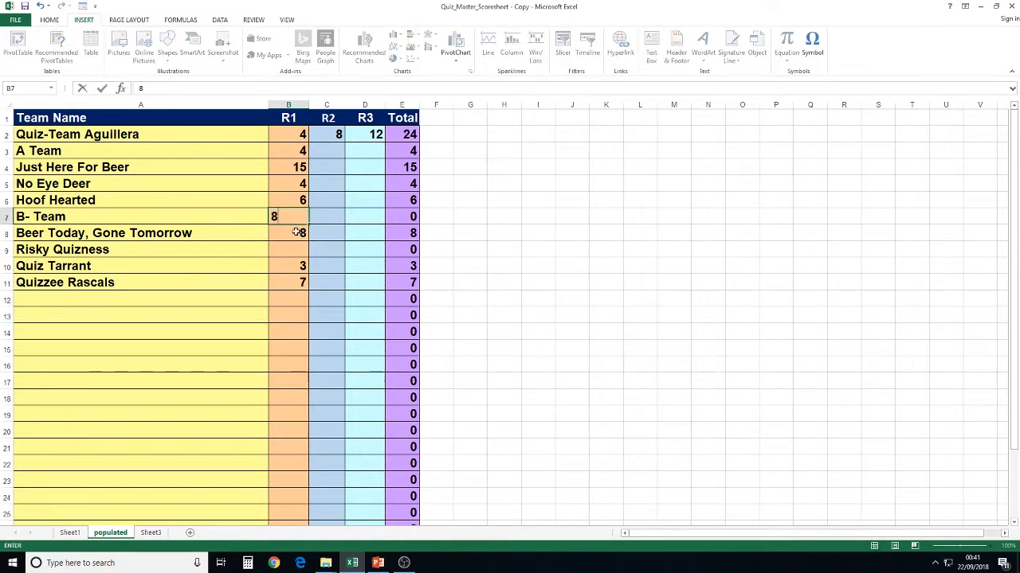
Enter R2 scores of 2 for A Team, 12 for Just Here For Beer and 4 for No Eye Deer.
{"action": "left_click", "coordinate": [325, 150]}
{"action": "type", "text": "2"}
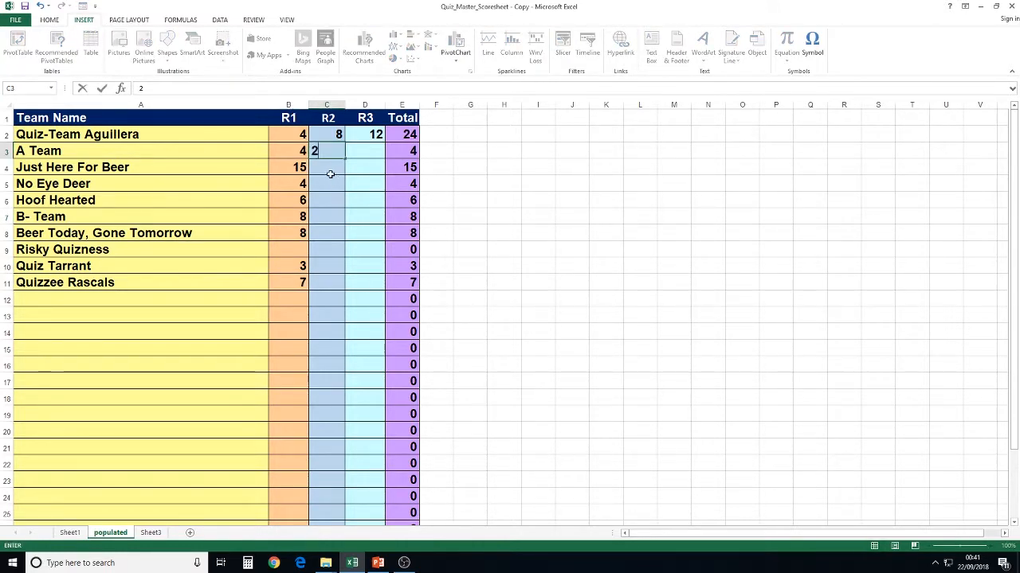
{"action": "left_click", "coordinate": [330, 169]}
{"action": "type", "text": "12"}
{"action": "left_click", "coordinate": [330, 183]}
{"action": "type", "text": "44"}
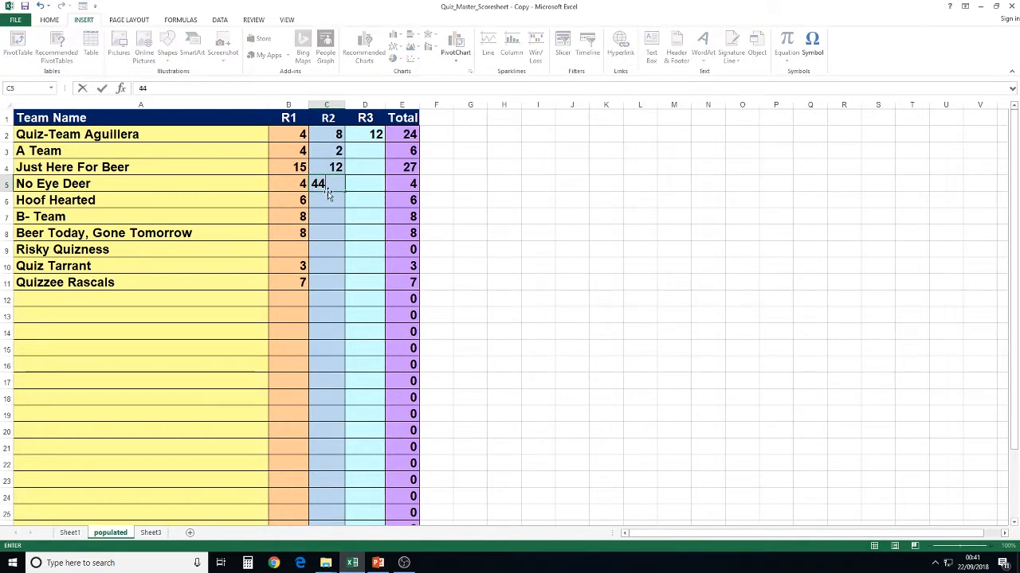
{"action": "key", "text": "BackSpace"}
{"action": "type", "text": "4"}
{"action": "key", "text": "BackSpace"}
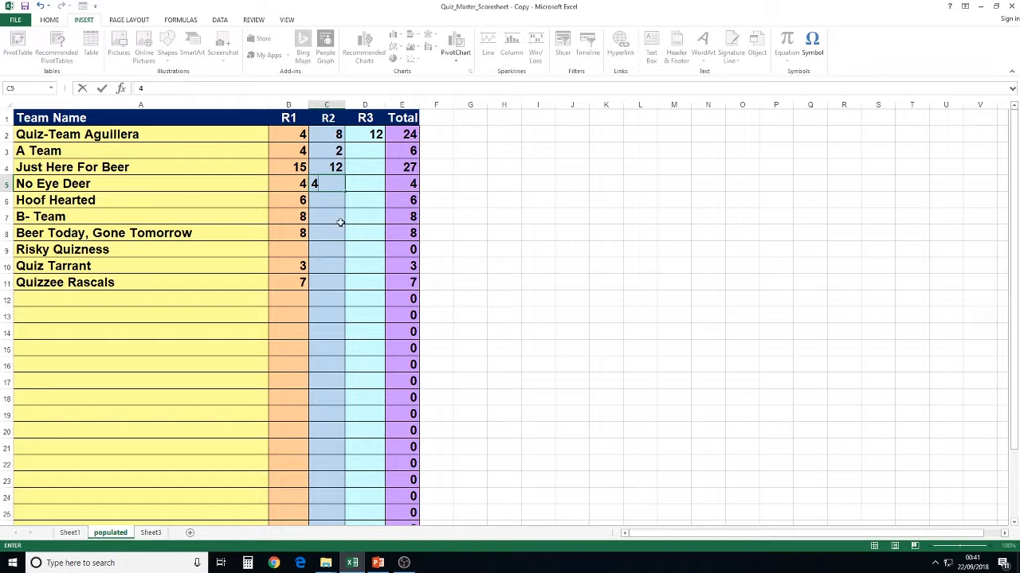
Enter R2 scores of 6 for Hoof Hearted, 6 for Beer Today, Gone Tomorrow and 7 for Quiz Tarrant.
{"action": "left_click", "coordinate": [321, 206]}
{"action": "type", "text": "6"}
{"action": "left_click", "coordinate": [329, 232]}
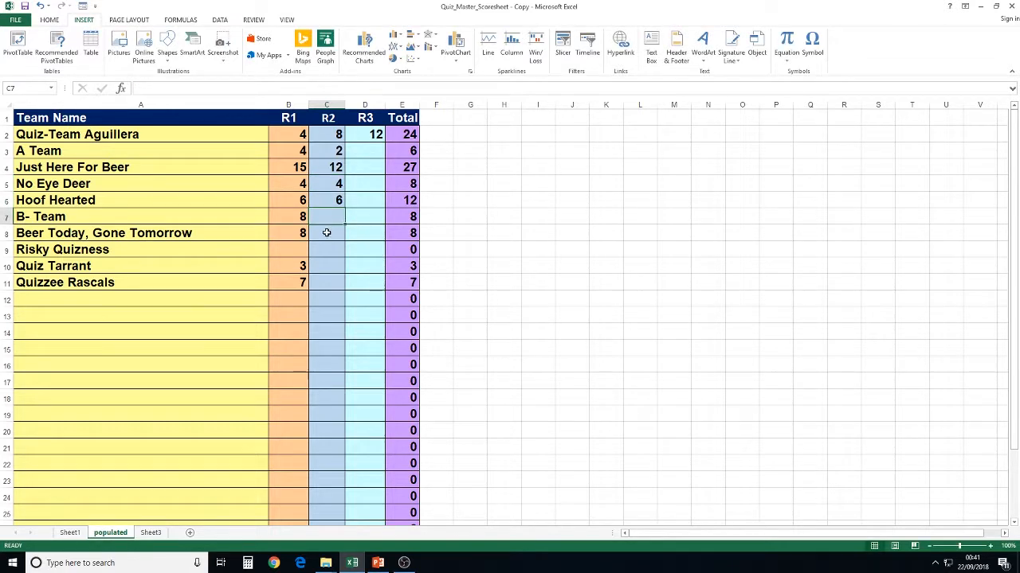
{"action": "type", "text": "6"}
{"action": "left_click", "coordinate": [328, 252]}
{"action": "left_click", "coordinate": [328, 261]}
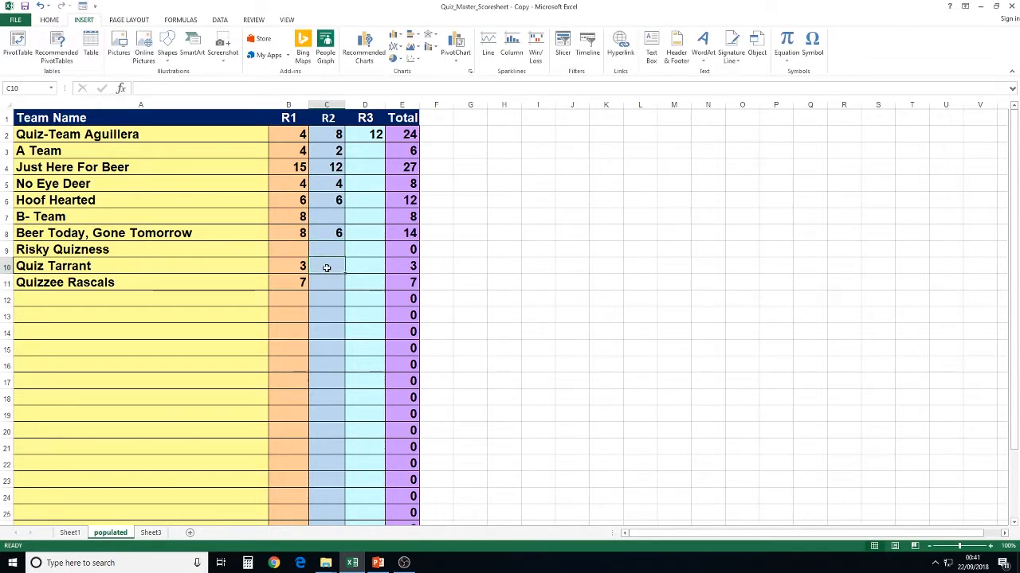
{"action": "type", "text": "7"}
{"action": "left_click", "coordinate": [328, 282]}
Enter Risky Quizness's scores of 7 for R1 and 13 for R2.
{"action": "left_click", "coordinate": [281, 253]}
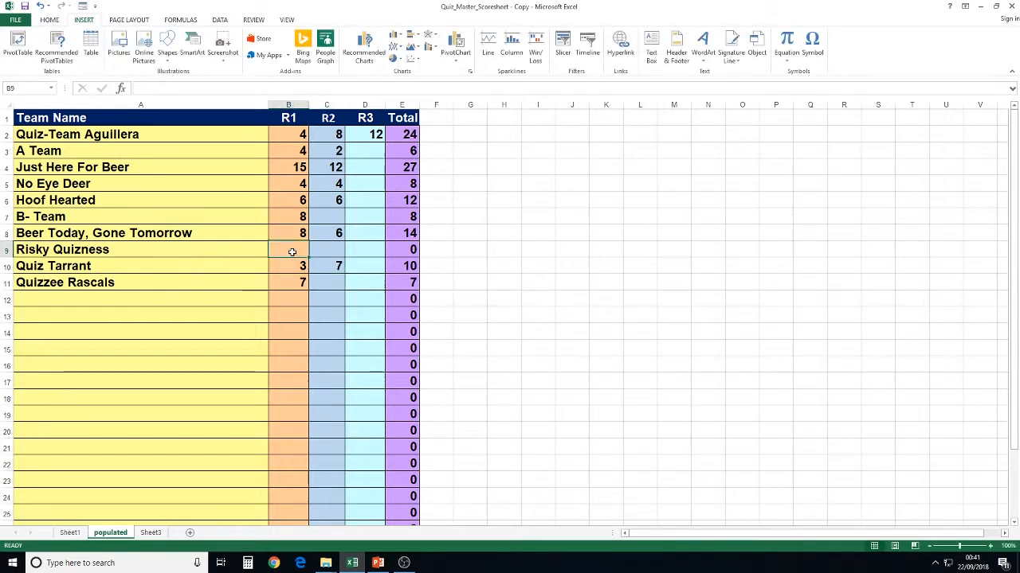
{"action": "type", "text": "7"}
{"action": "left_click", "coordinate": [333, 255]}
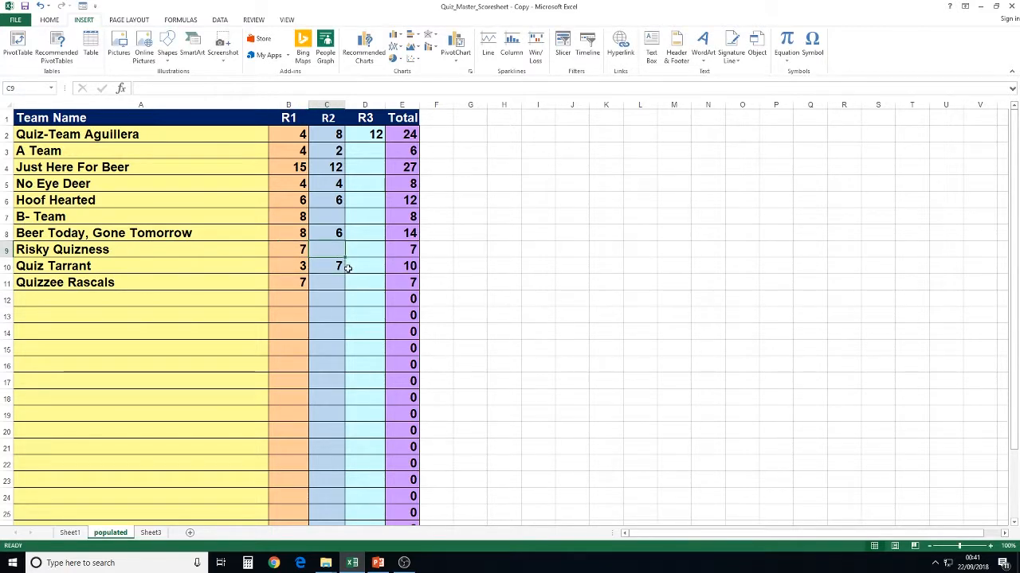
{"action": "type", "text": "13"}
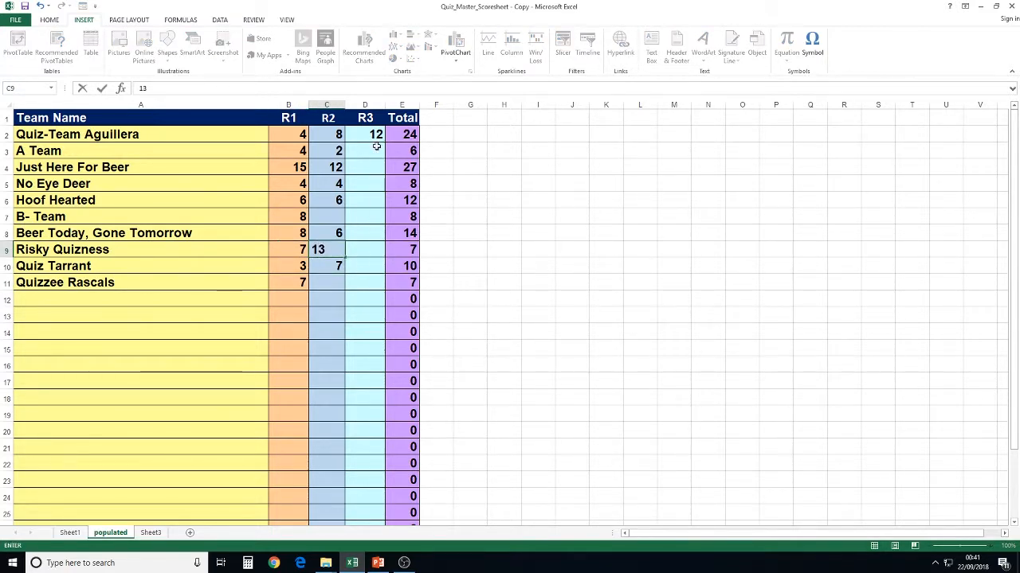
Enter an R3 score of 4 each for A Team, Just Here For Beer and No Eye Deer.
{"action": "left_click", "coordinate": [373, 154]}
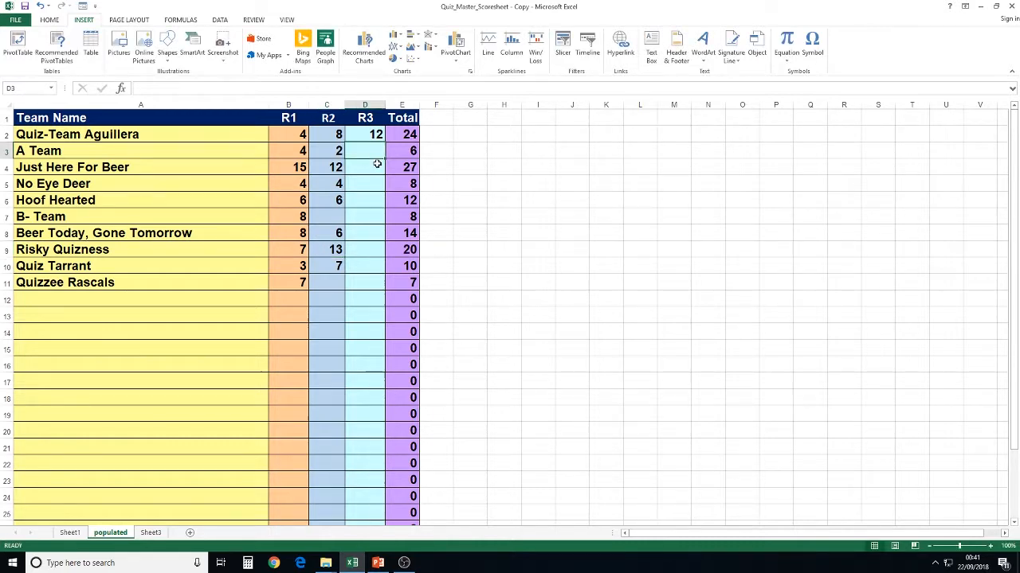
{"action": "type", "text": "4"}
{"action": "key", "text": "Return"}
{"action": "type", "text": "4"}
{"action": "left_click", "coordinate": [364, 183]}
{"action": "type", "text": "4"}
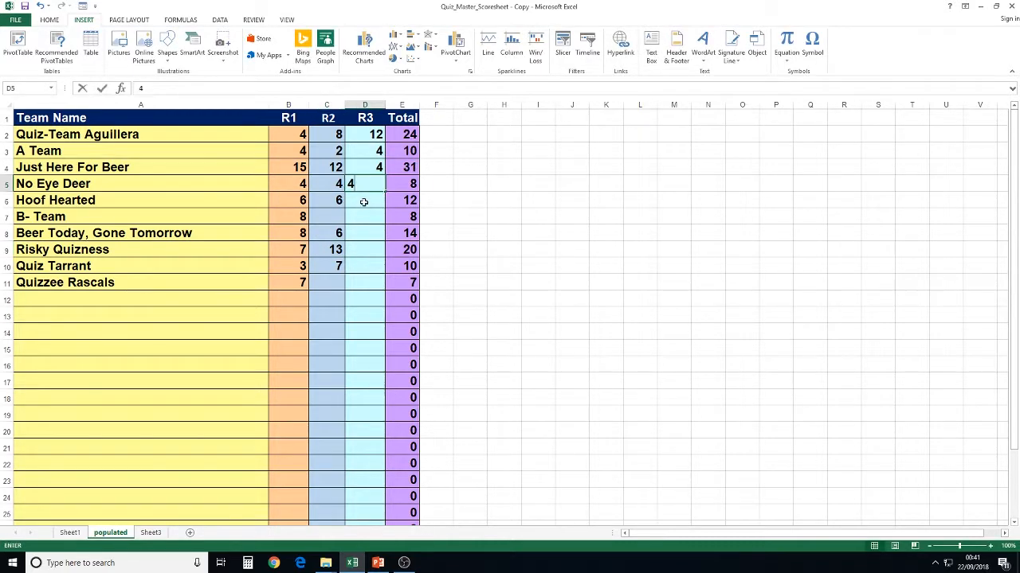
Enter an R3 score of 4 each for Hoof Hearted, B- Team and Beer Today, Gone Tomorrow.
{"action": "left_click", "coordinate": [364, 200]}
{"action": "type", "text": "4"}
{"action": "left_click", "coordinate": [364, 216]}
{"action": "type", "text": "4"}
{"action": "left_click", "coordinate": [363, 233]}
{"action": "type", "text": "4"}
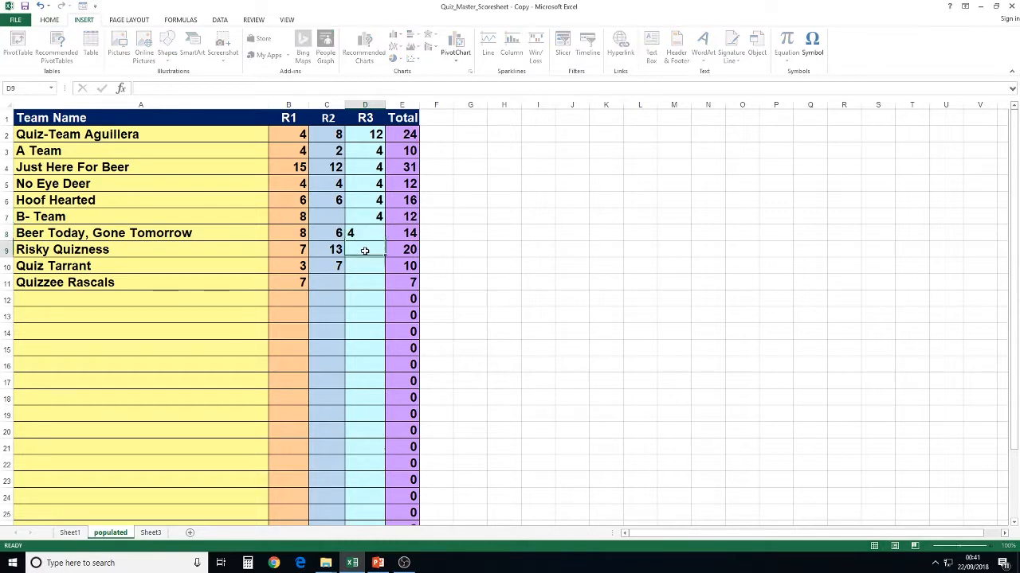
Enter an R3 score of 4 each for Risky Quizness and Quizzee Rascals.
{"action": "left_click", "coordinate": [364, 249]}
{"action": "type", "text": "4"}
{"action": "left_click", "coordinate": [364, 266]}
{"action": "left_click", "coordinate": [363, 282]}
{"action": "type", "text": "4"}
{"action": "left_click", "coordinate": [342, 288]}
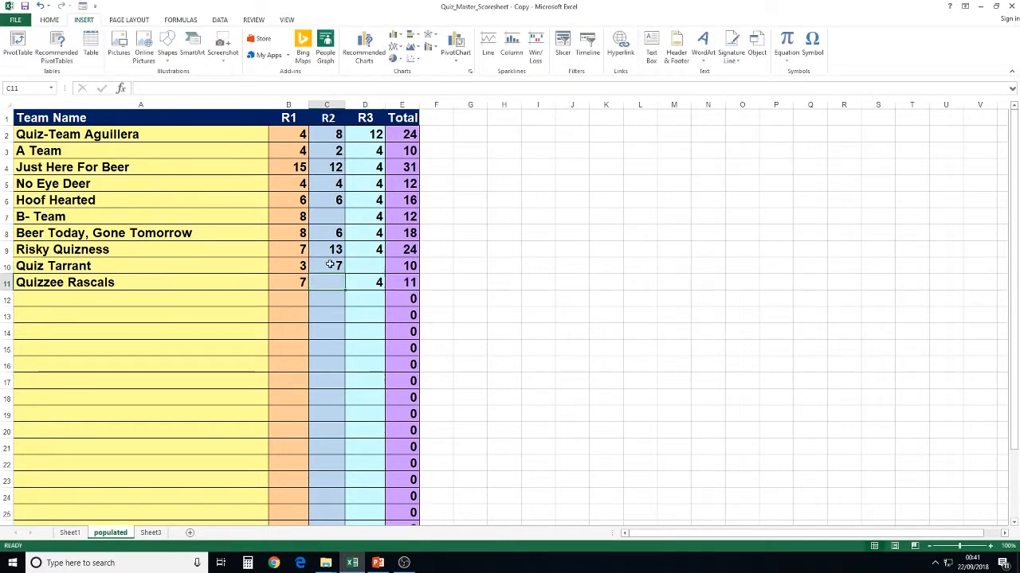
Fill the remaining gaps with a score of 4: R2 for B- Team and Quizzee Rascals, and R3 for Quiz Tarrant.
{"action": "left_click", "coordinate": [330, 213]}
{"action": "type", "text": "4"}
{"action": "left_click", "coordinate": [363, 267]}
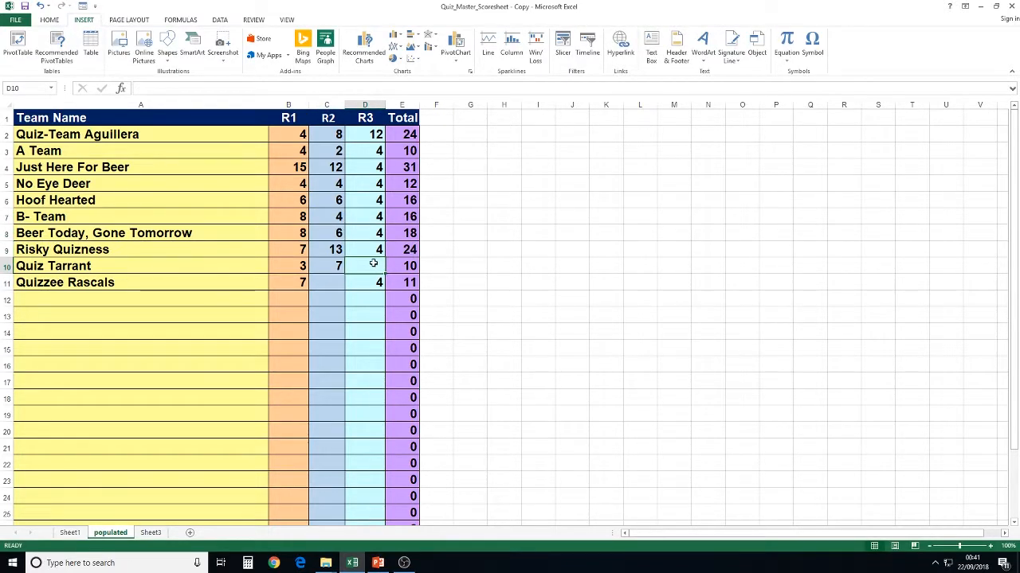
{"action": "type", "text": "4"}
{"action": "left_click", "coordinate": [331, 282]}
{"action": "type", "text": "4"}
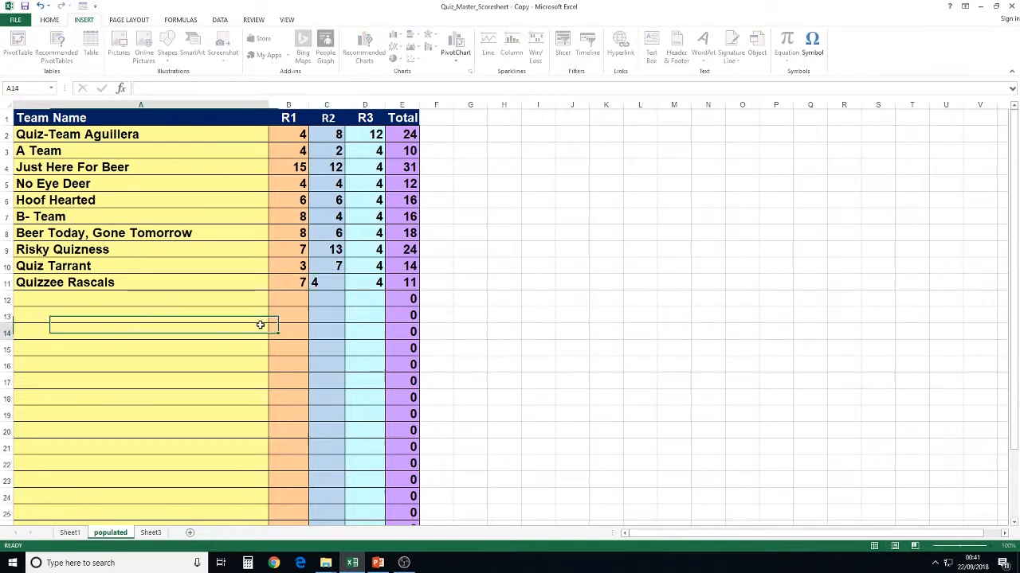
{"action": "left_click", "coordinate": [277, 338]}
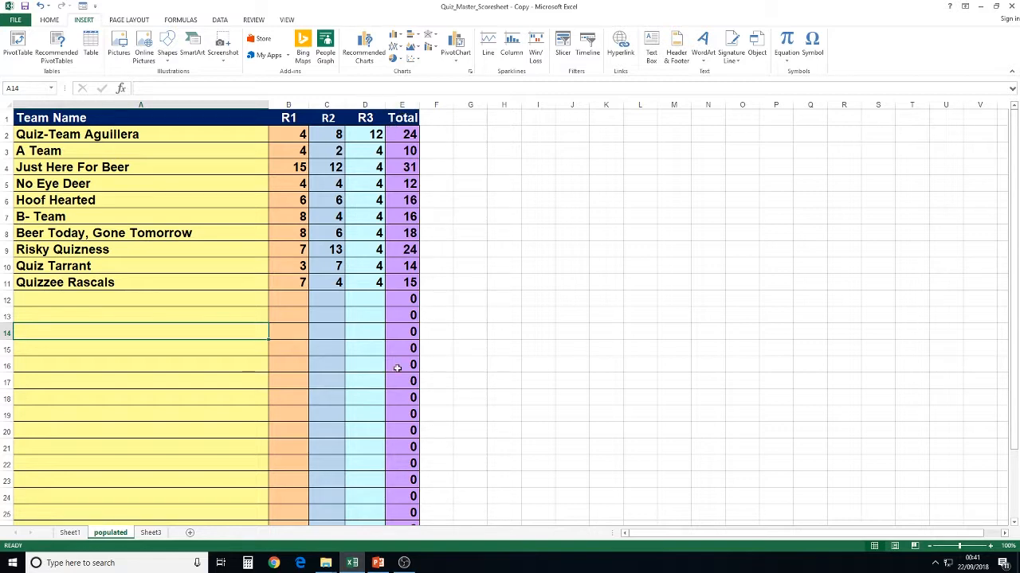
Sort the scoresheet by the Total column from largest to smallest, expanding the selection to include the adjacent data.
{"action": "left_click", "coordinate": [402, 104]}
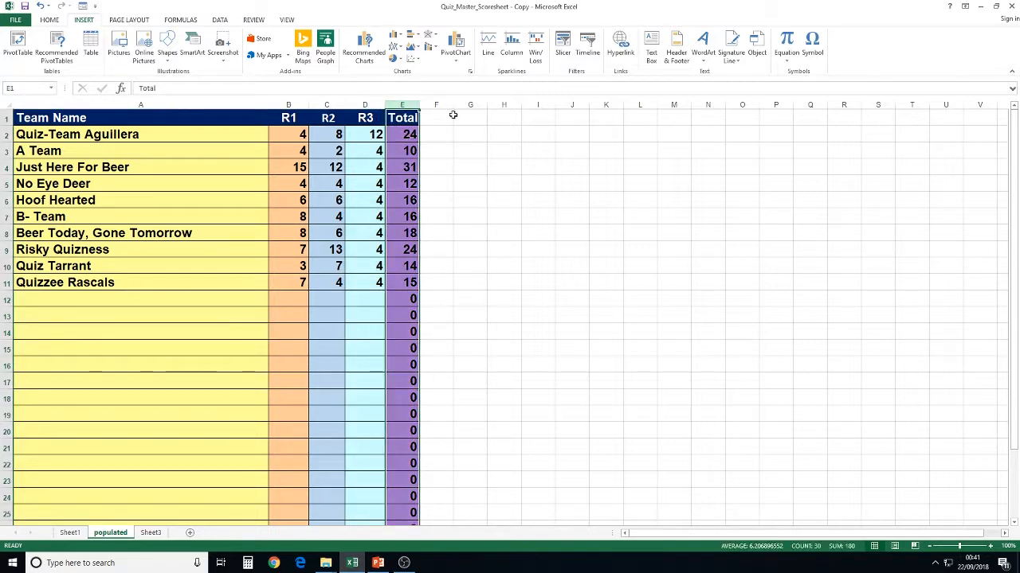
{"action": "left_click", "coordinate": [51, 22]}
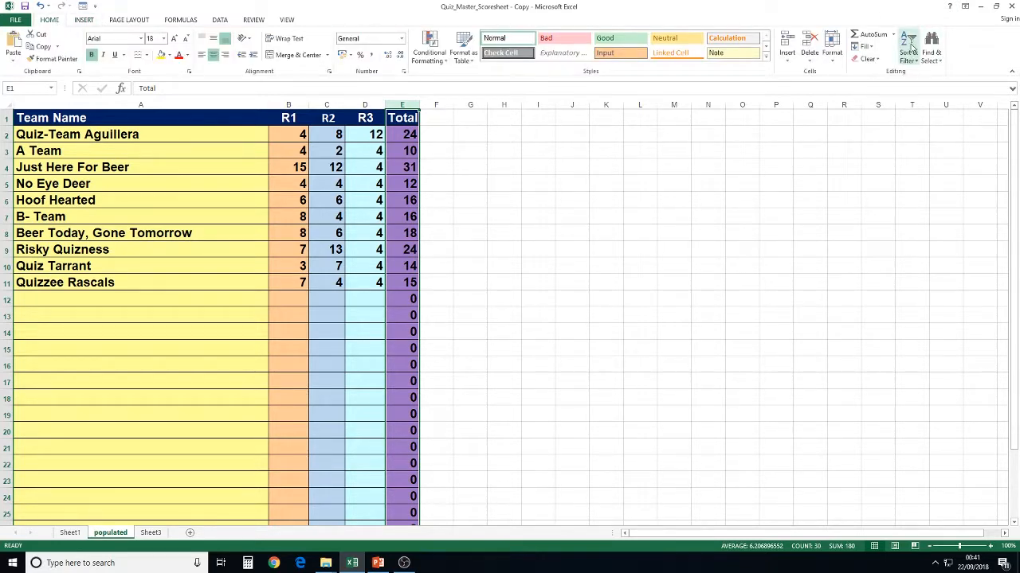
{"action": "left_click", "coordinate": [908, 48]}
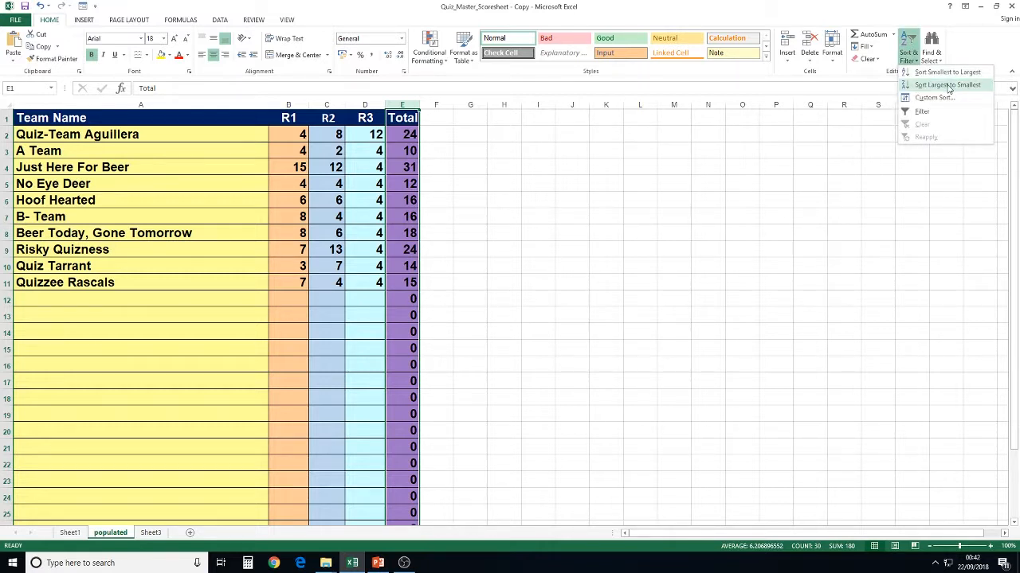
{"action": "left_click", "coordinate": [948, 85]}
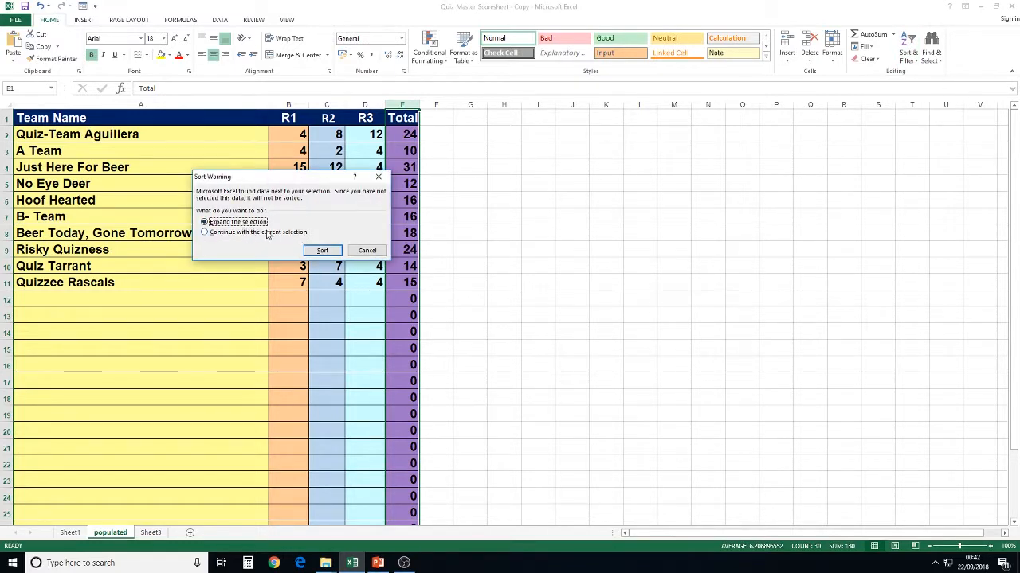
{"action": "left_click", "coordinate": [322, 251]}
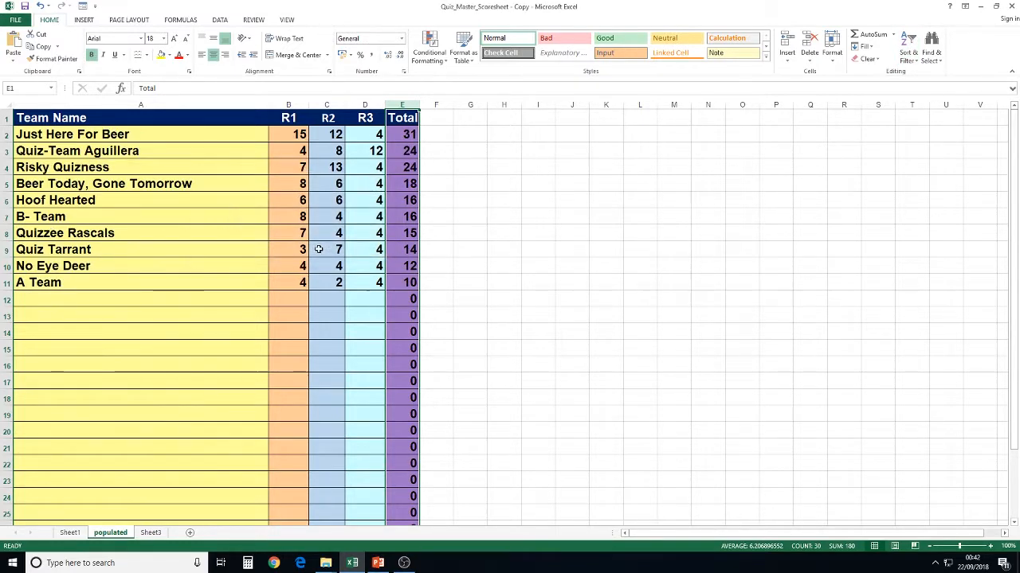
{"action": "left_click", "coordinate": [132, 297]}
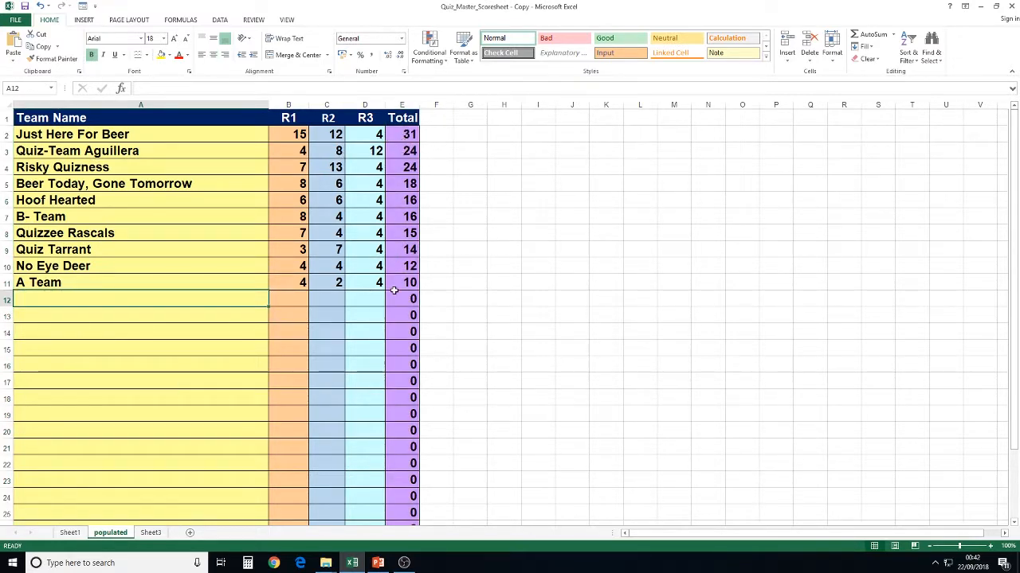
{"action": "left_click", "coordinate": [407, 129]}
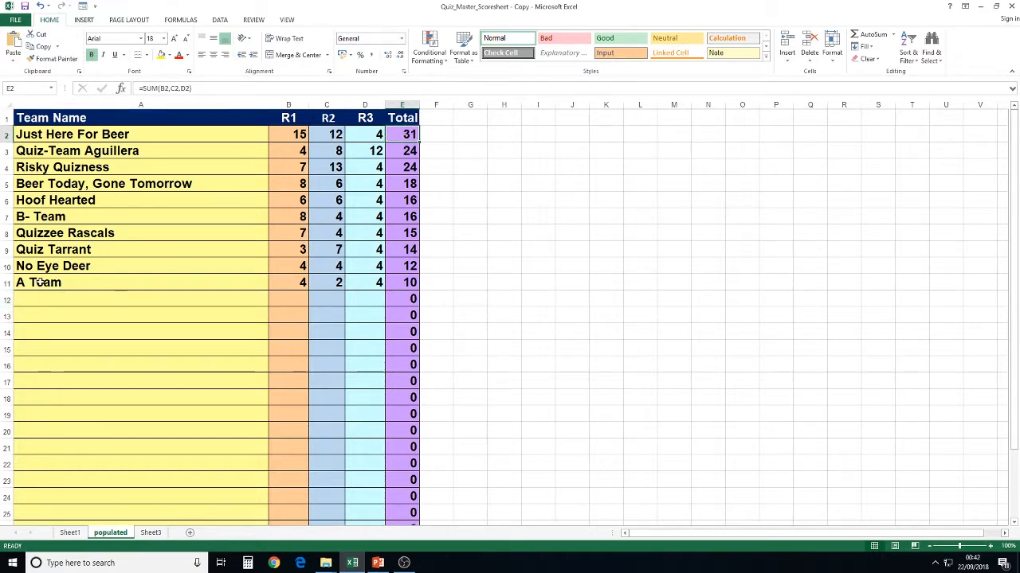
{"action": "left_click", "coordinate": [405, 283]}
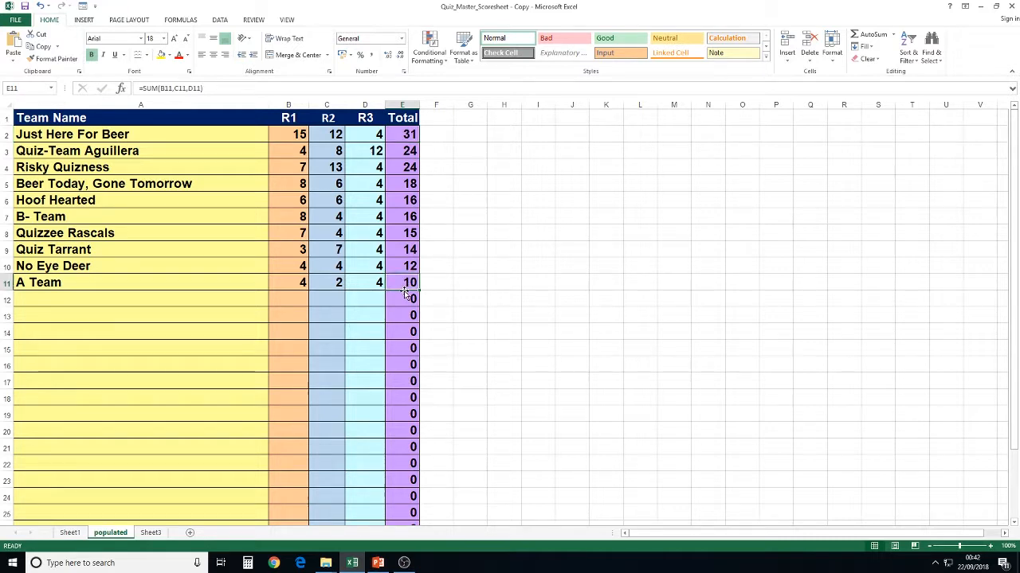
{"action": "left_click", "coordinate": [407, 134]}
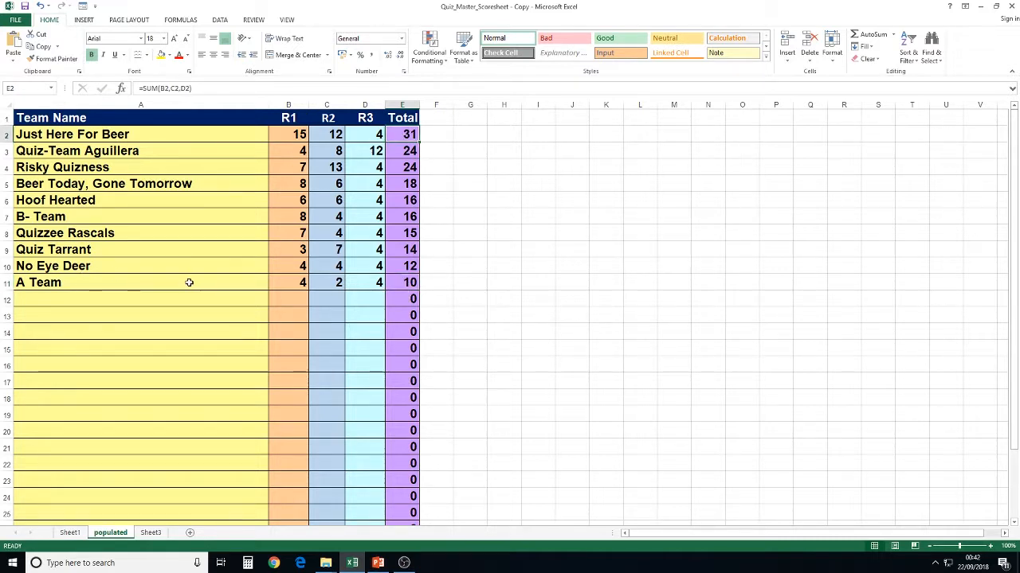
Clear the R3 scores of all ten teams, from Just Here For Beer down to A Team.
{"action": "left_click", "coordinate": [373, 137]}
{"action": "key", "text": "BackSpace"}
{"action": "key", "text": "Return"}
{"action": "key", "text": "BackSpace"}
{"action": "key", "text": "Return"}
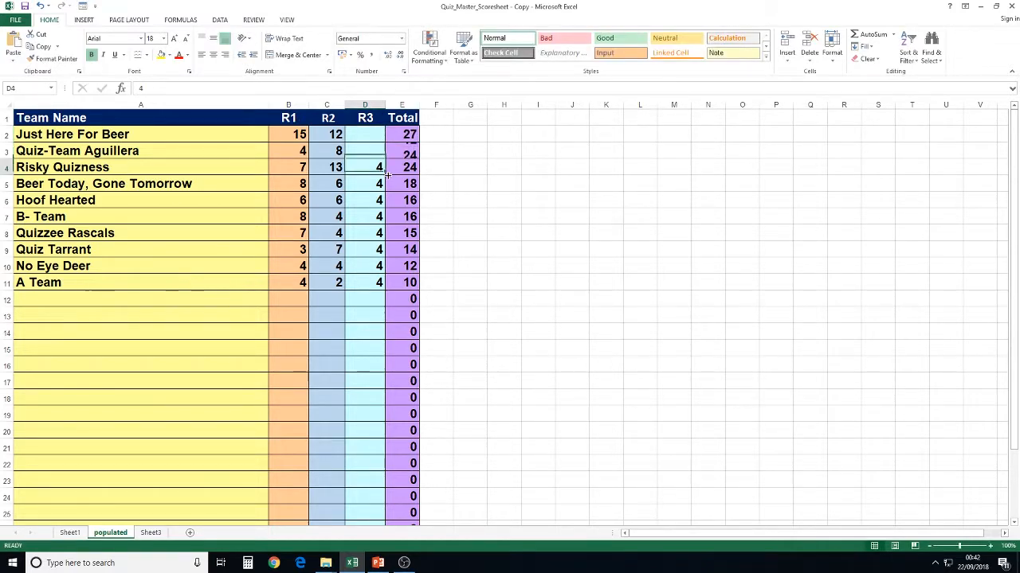
{"action": "key", "text": "BackSpace"}
{"action": "key", "text": "Return"}
{"action": "key", "text": "BackSpace"}
{"action": "key", "text": "Return"}
{"action": "key", "text": "BackSpace"}
{"action": "key", "text": "Return"}
{"action": "key", "text": "BackSpace"}
{"action": "key", "text": "Return"}
{"action": "key", "text": "BackSpace"}
{"action": "key", "text": "Return"}
{"action": "key", "text": "BackSpace"}
{"action": "key", "text": "Return"}
{"action": "key", "text": "BackSpace"}
{"action": "key", "text": "Return"}
{"action": "key", "text": "BackSpace"}
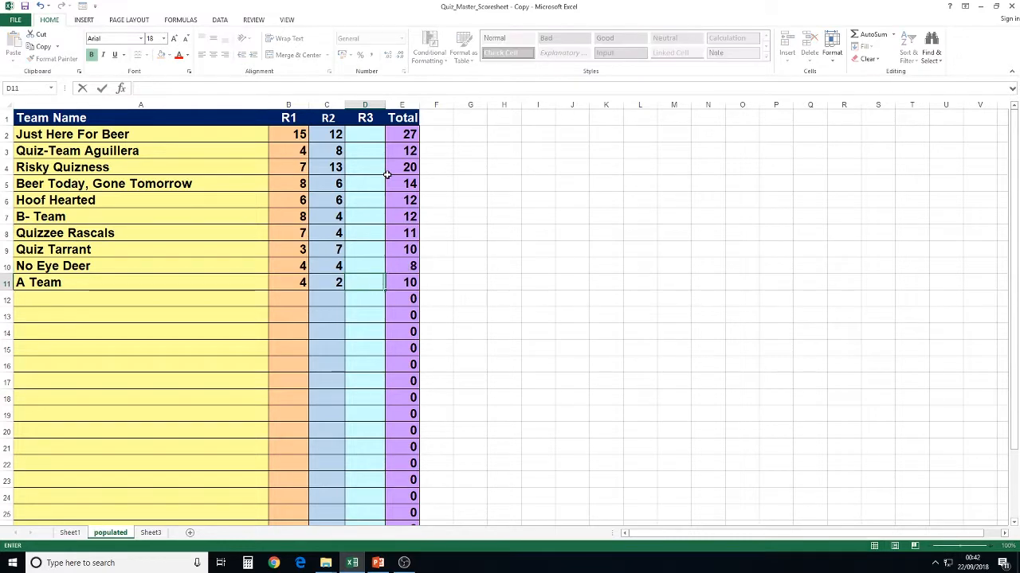
{"action": "left_click", "coordinate": [218, 350]}
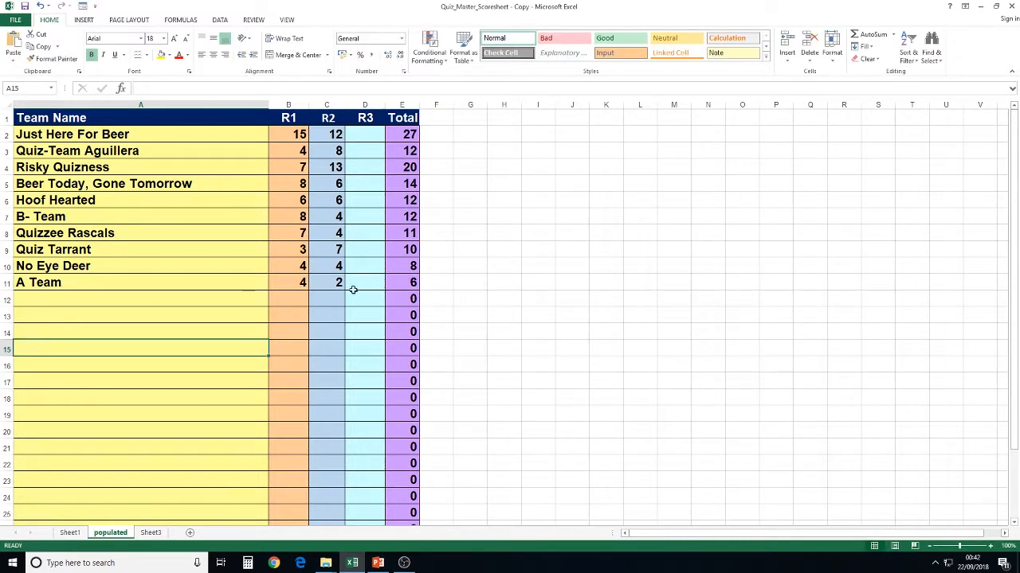
Re-sort the teams by Total from largest to smallest with the selection expanded, based on the R1 and R2 scores.
{"action": "left_click", "coordinate": [403, 105]}
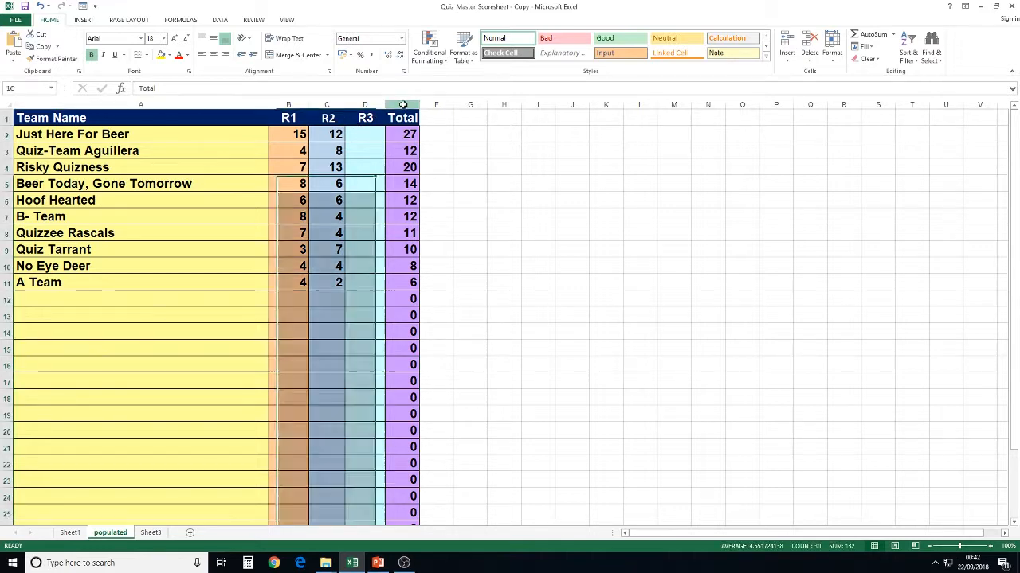
{"action": "left_click", "coordinate": [909, 53]}
{"action": "left_click", "coordinate": [925, 84]}
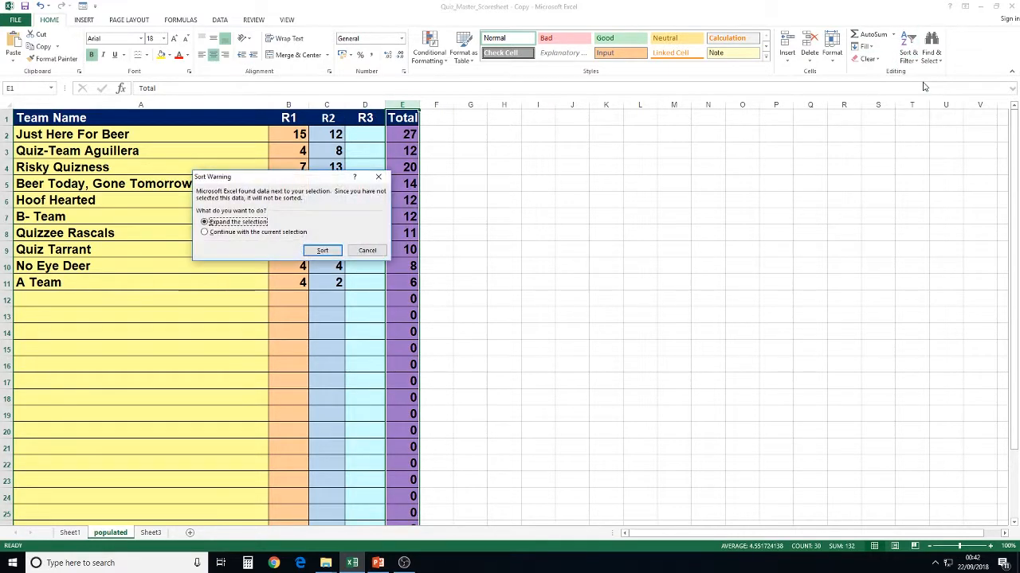
{"action": "left_click", "coordinate": [317, 250]}
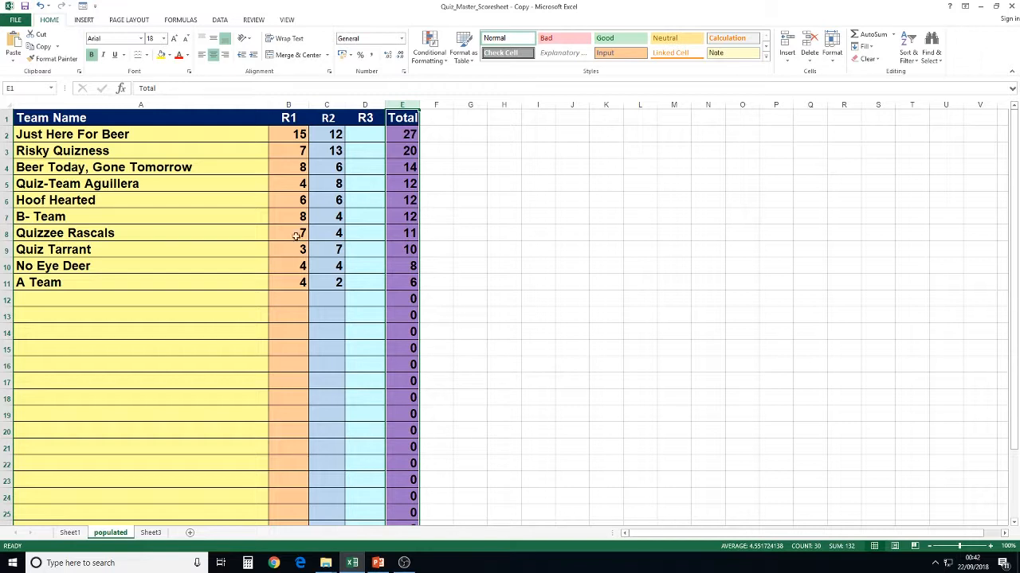
{"action": "left_click", "coordinate": [178, 316]}
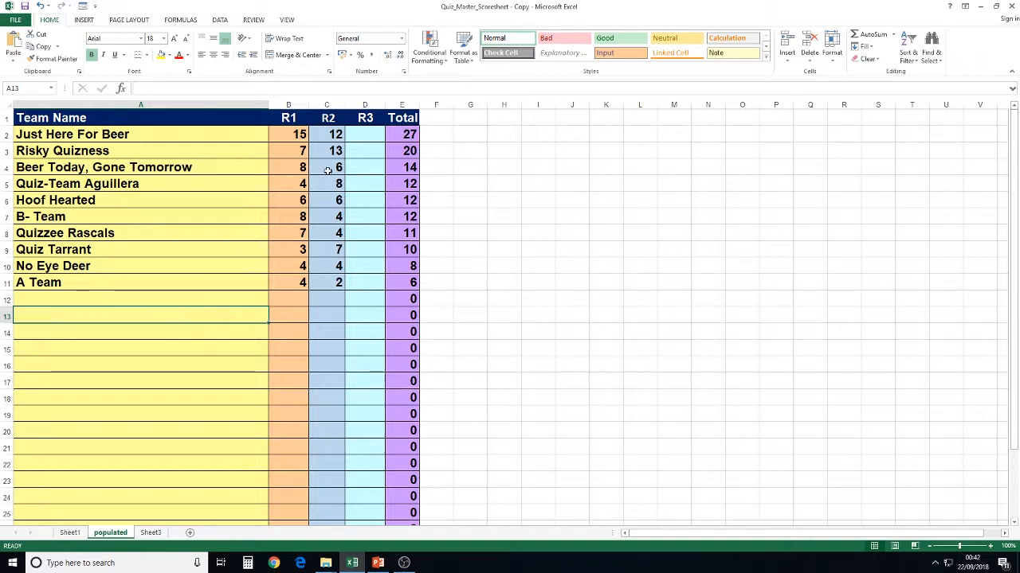
{"action": "left_click", "coordinate": [364, 131]}
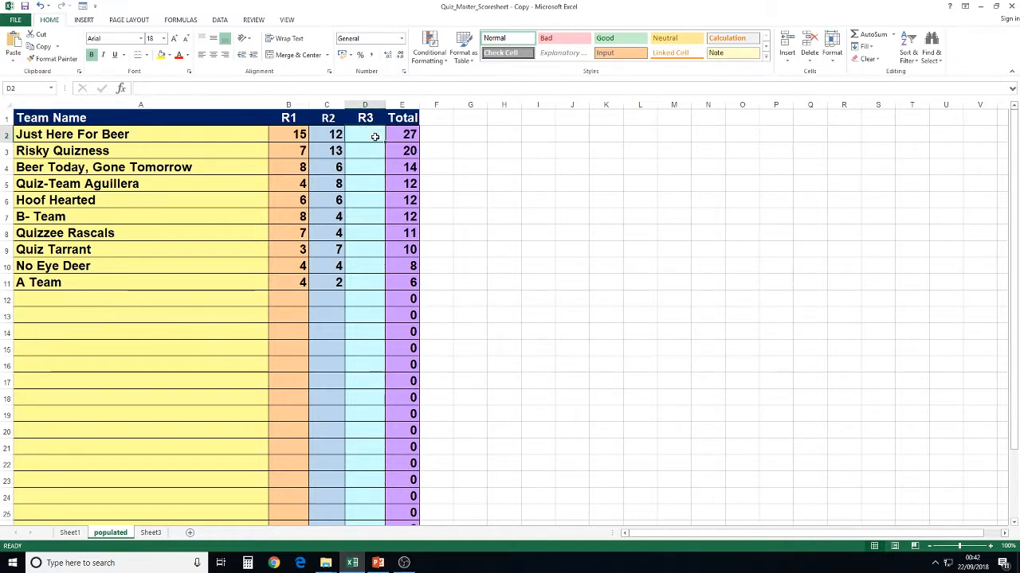
{"action": "left_click", "coordinate": [93, 136]}
{"action": "left_click", "coordinate": [368, 132]}
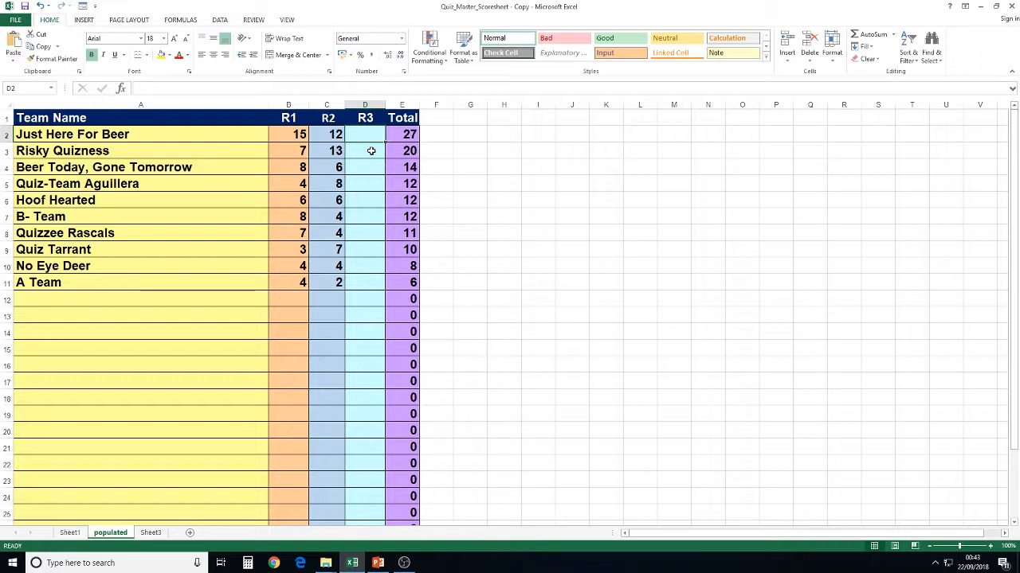
Insert a new column between R2 and the existing R3 column and enter R3 as its header.
{"action": "left_click", "coordinate": [365, 104]}
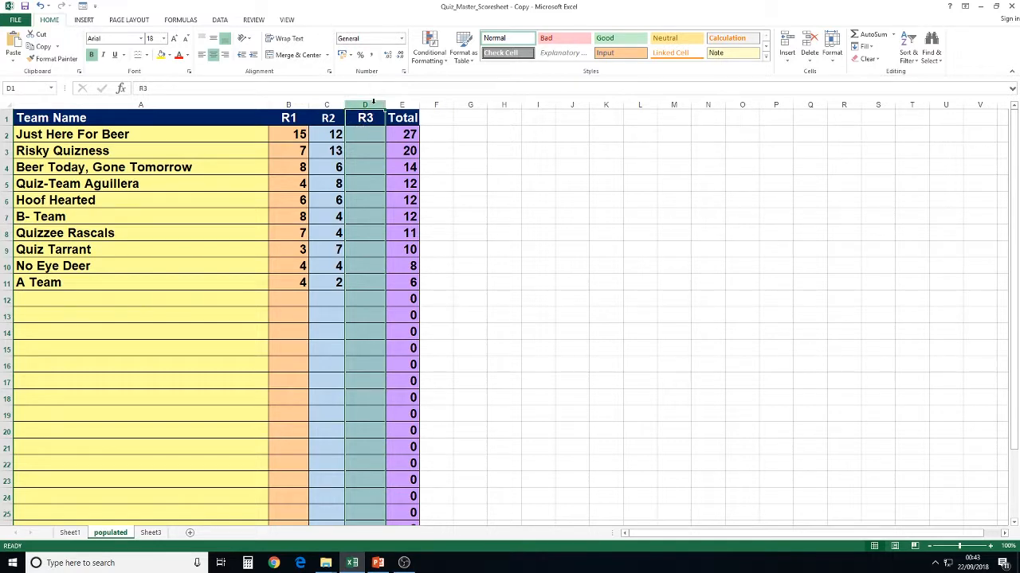
{"action": "right_click", "coordinate": [365, 104]}
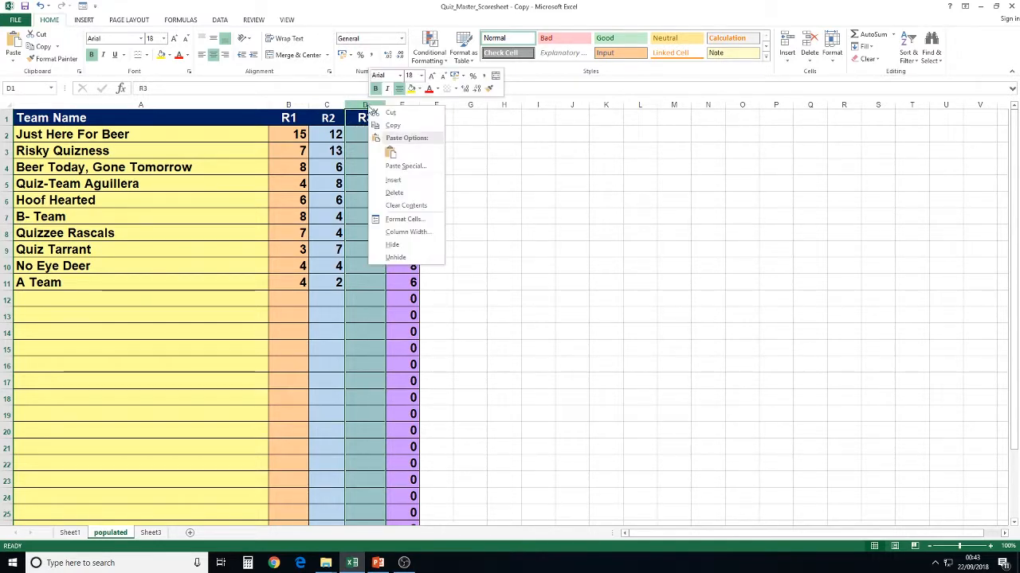
{"action": "left_click", "coordinate": [390, 181]}
{"action": "left_click", "coordinate": [399, 117]}
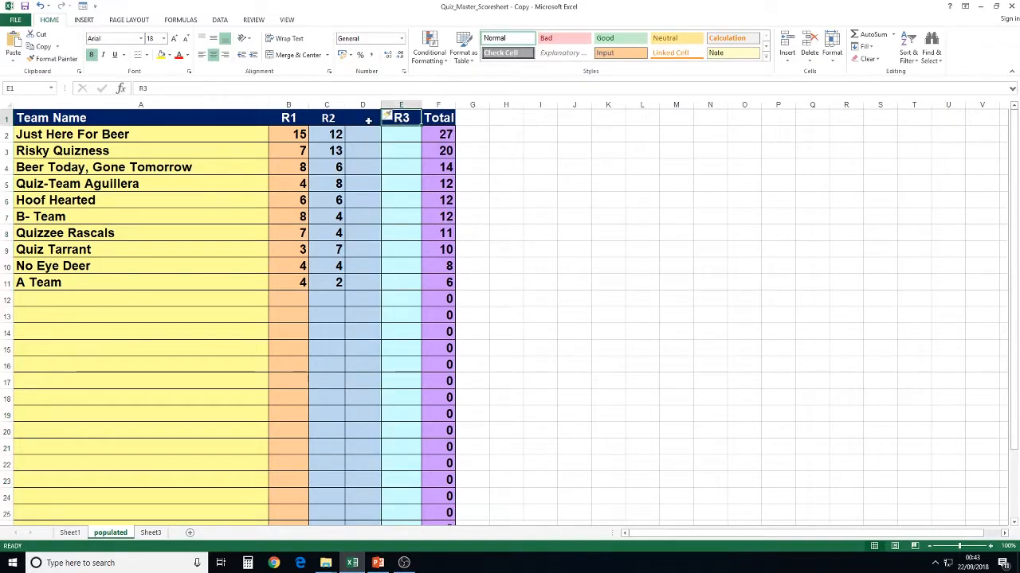
{"action": "left_click", "coordinate": [368, 121]}
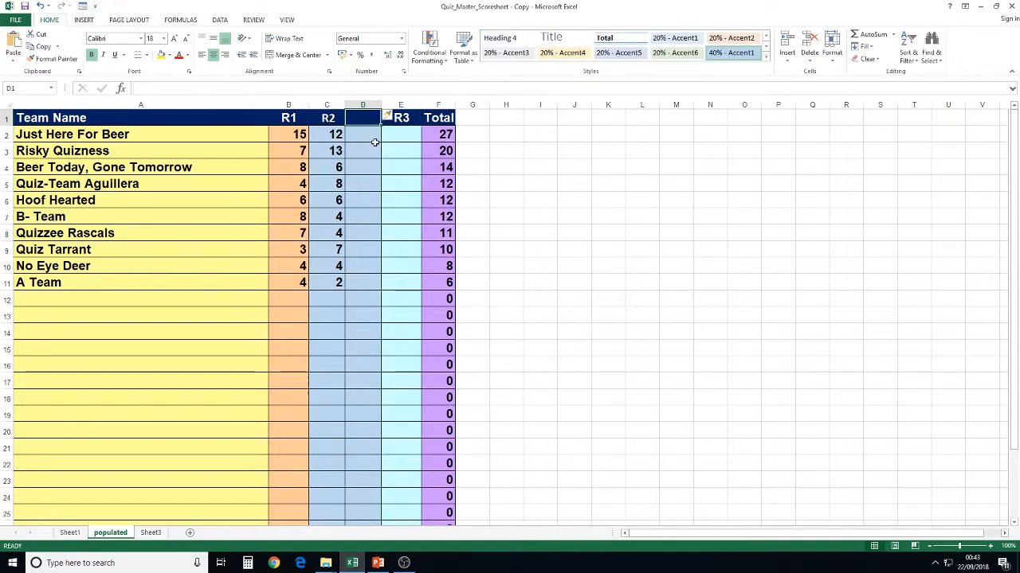
{"action": "type", "text": "R3"}
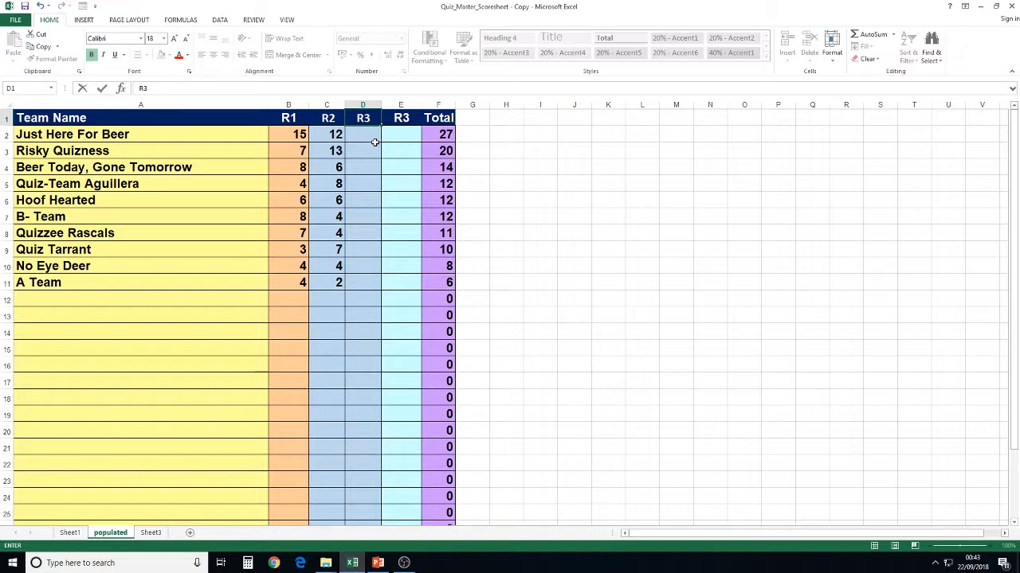
Rename the header of the second R3 column, just before Total, to R4.
{"action": "left_click", "coordinate": [393, 118]}
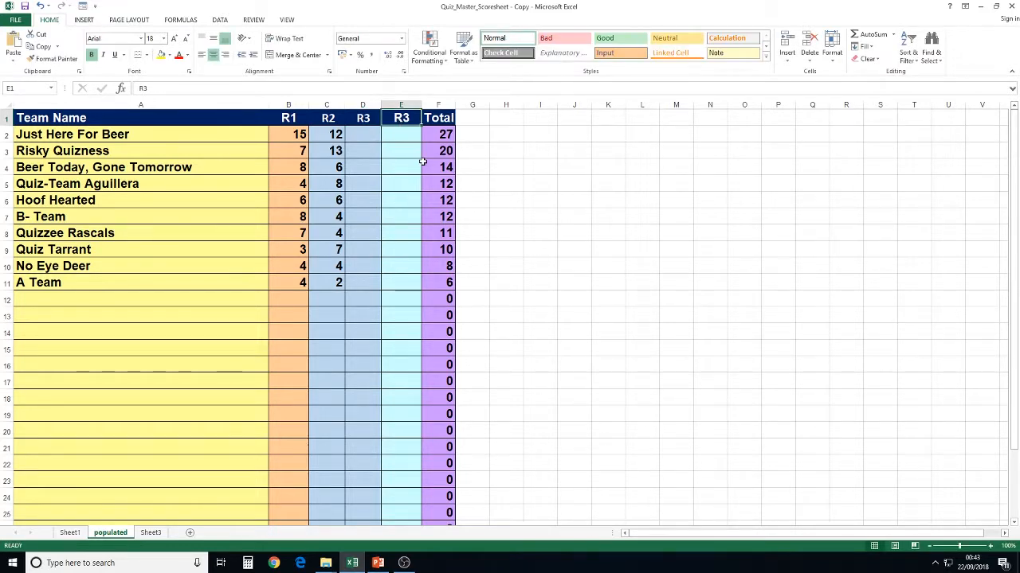
{"action": "type", "text": "R$"}
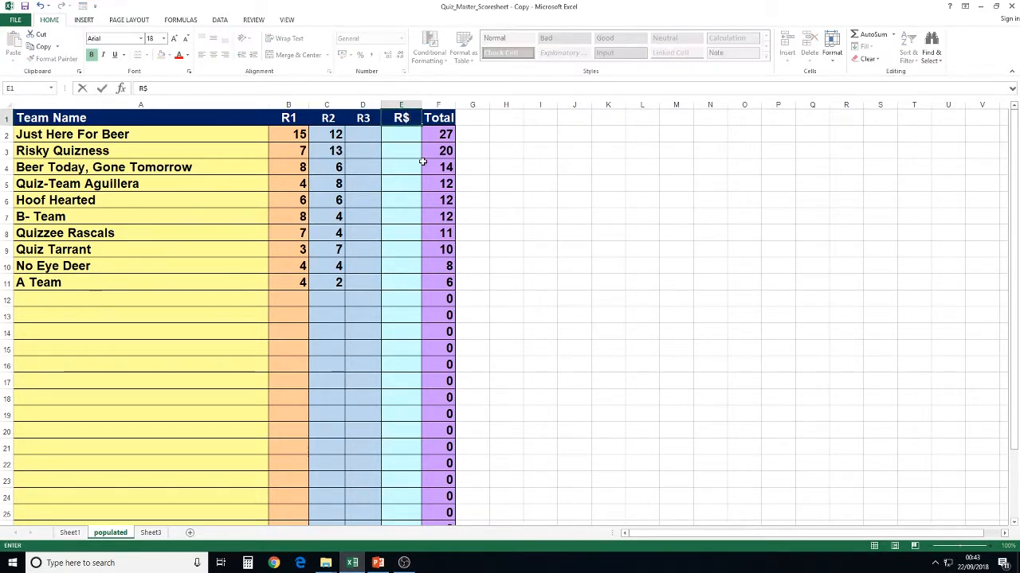
{"action": "key", "text": "BackSpace"}
{"action": "type", "text": "4"}
{"action": "left_click", "coordinate": [401, 148]}
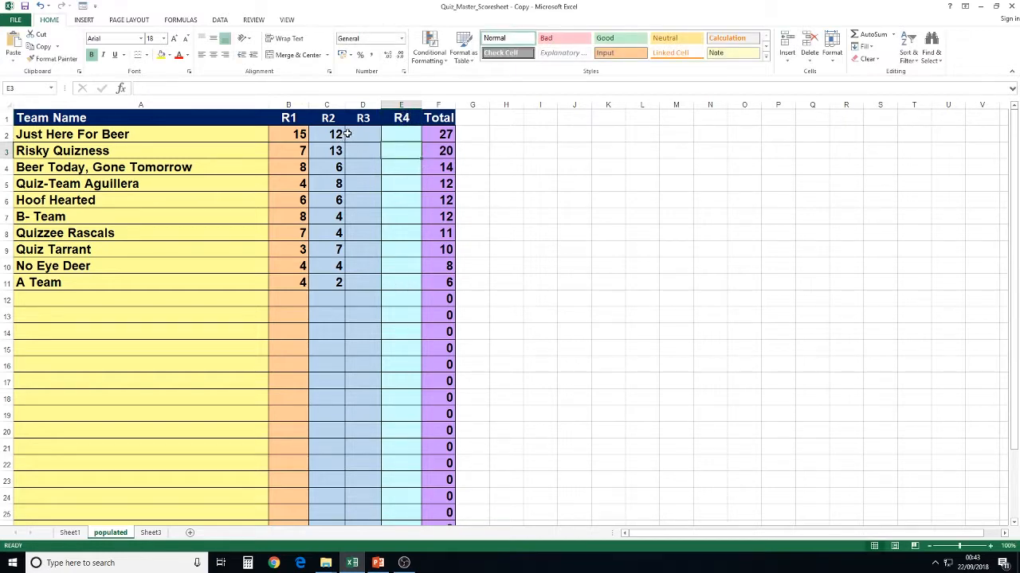
Examine the new R3 column and which round cells the Total formula for Risky Quizness adds up.
{"action": "left_click", "coordinate": [349, 134]}
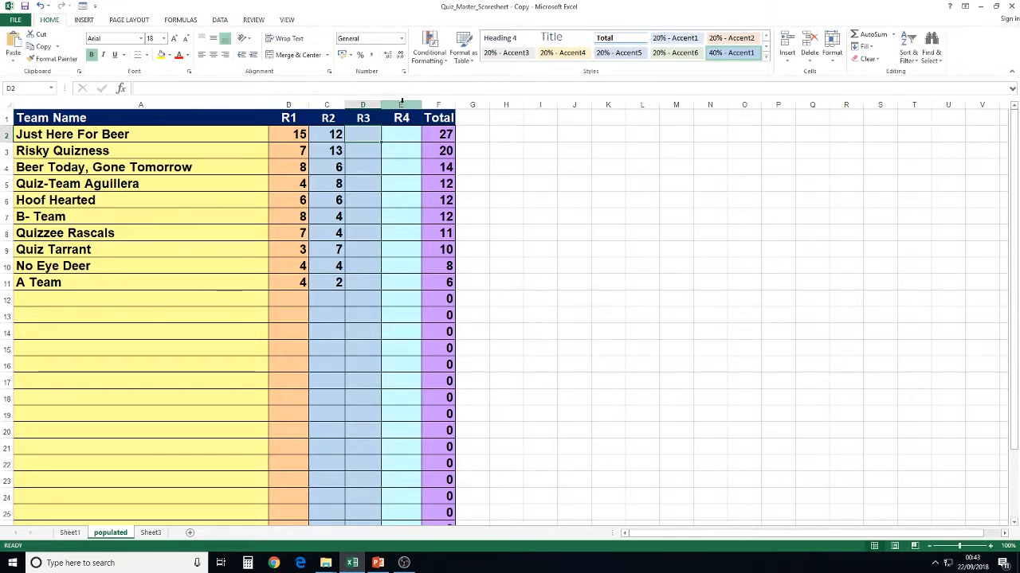
{"action": "left_click", "coordinate": [401, 101], "text": "shift"}
{"action": "left_click", "coordinate": [369, 135]}
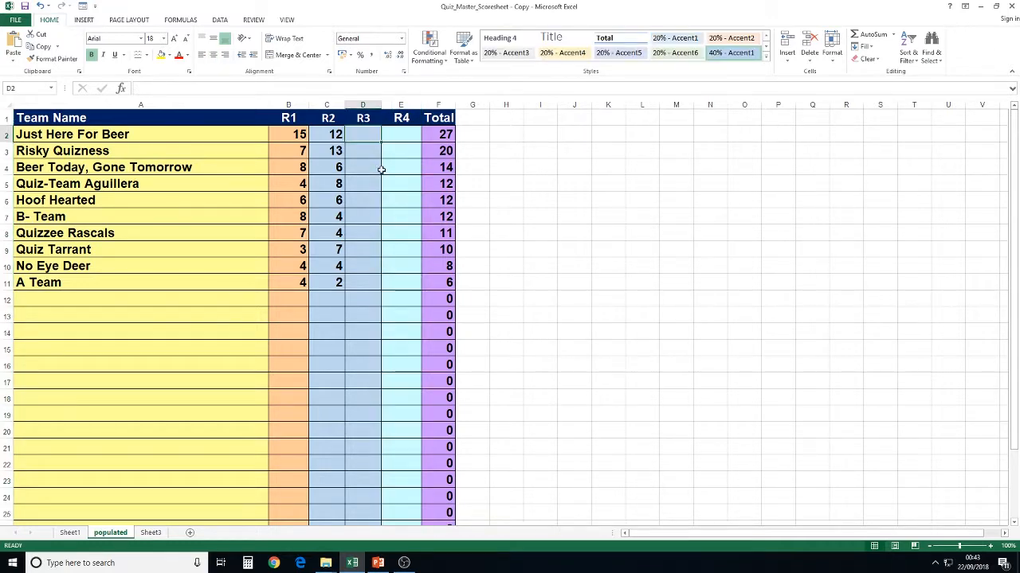
{"action": "left_click", "coordinate": [447, 151]}
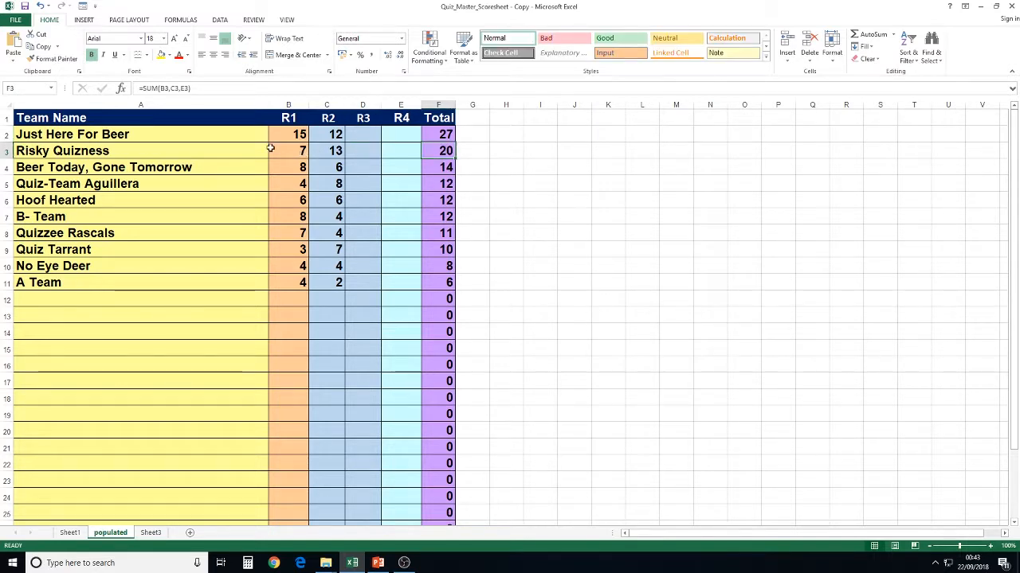
{"action": "left_click", "coordinate": [6, 152]}
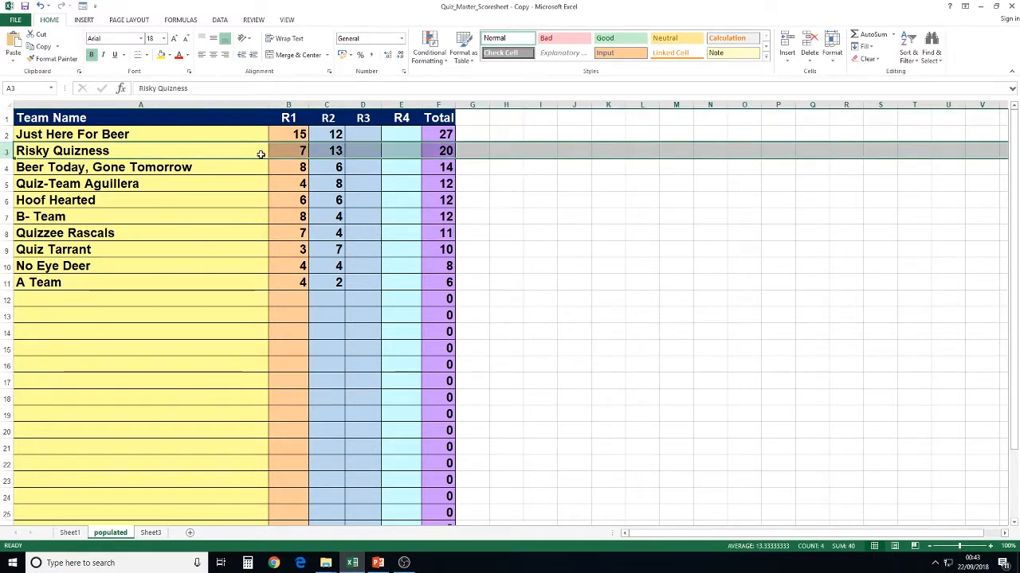
{"action": "left_click", "coordinate": [293, 153]}
{"action": "left_click", "coordinate": [319, 152]}
{"action": "left_click", "coordinate": [442, 153]}
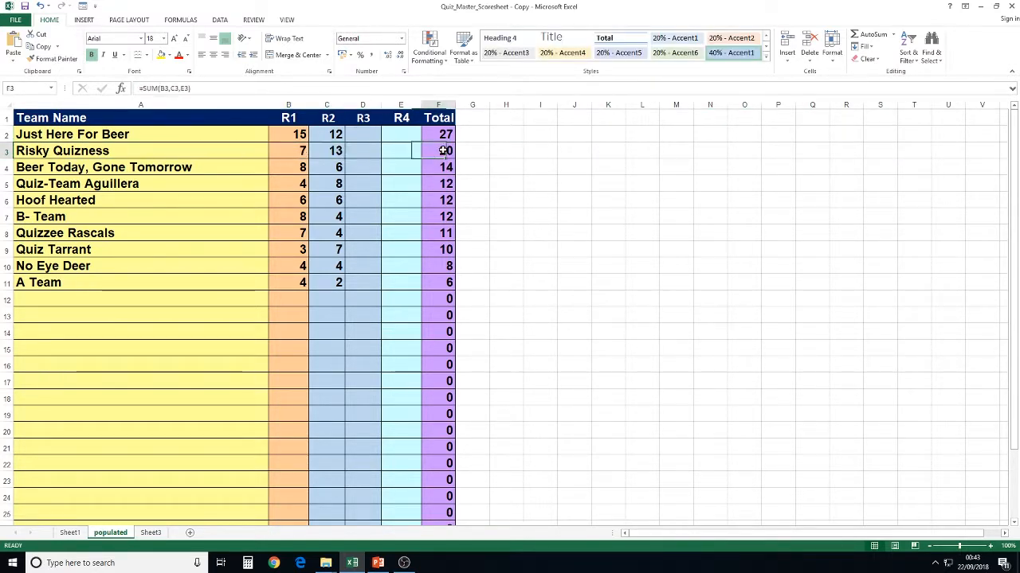
Enter a score of 5 in both R3 and R4 for Risky Quizness.
{"action": "left_click", "coordinate": [362, 153]}
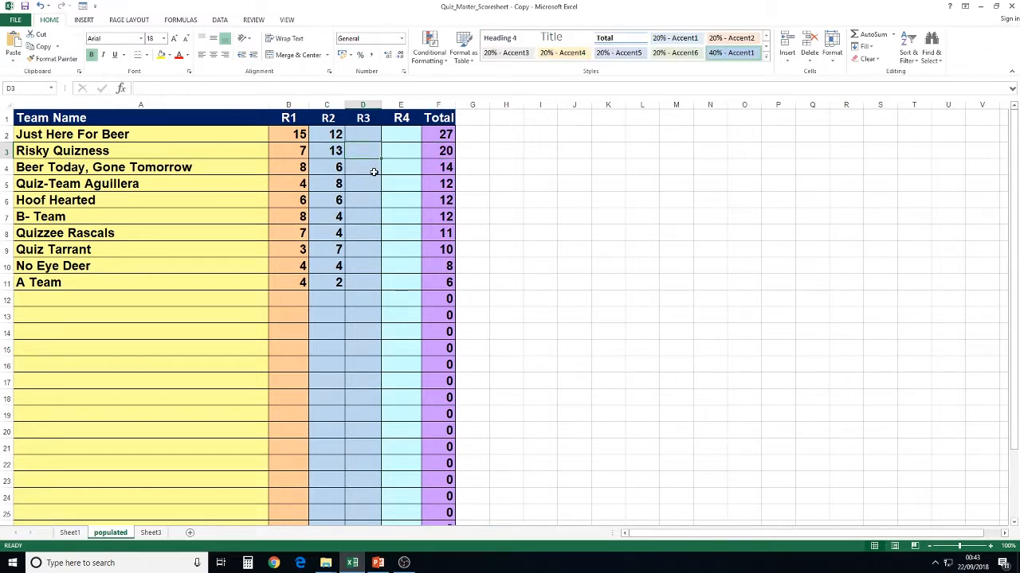
{"action": "type", "text": "5"}
{"action": "left_click", "coordinate": [396, 152]}
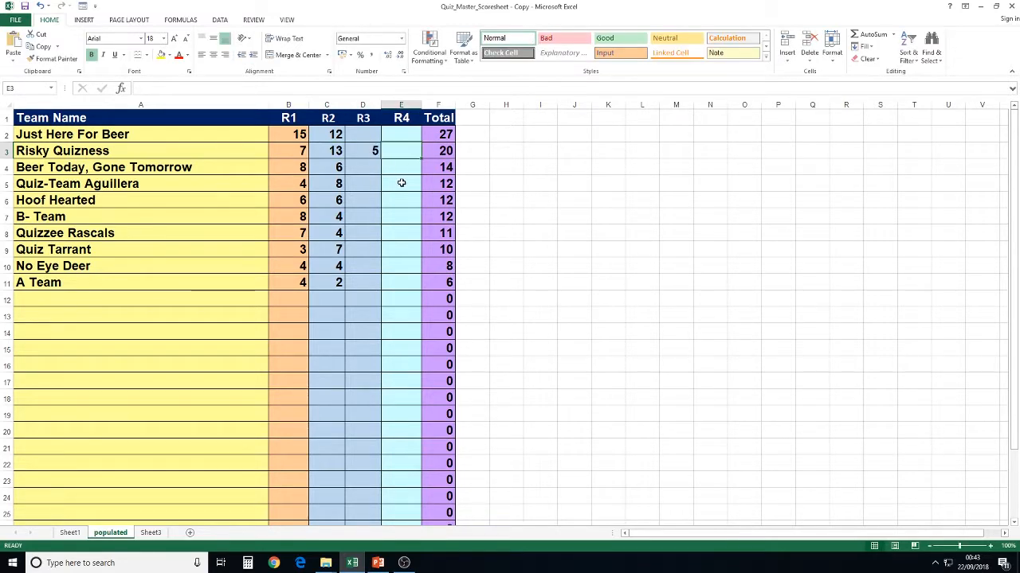
{"action": "type", "text": "5"}
{"action": "left_click", "coordinate": [401, 167]}
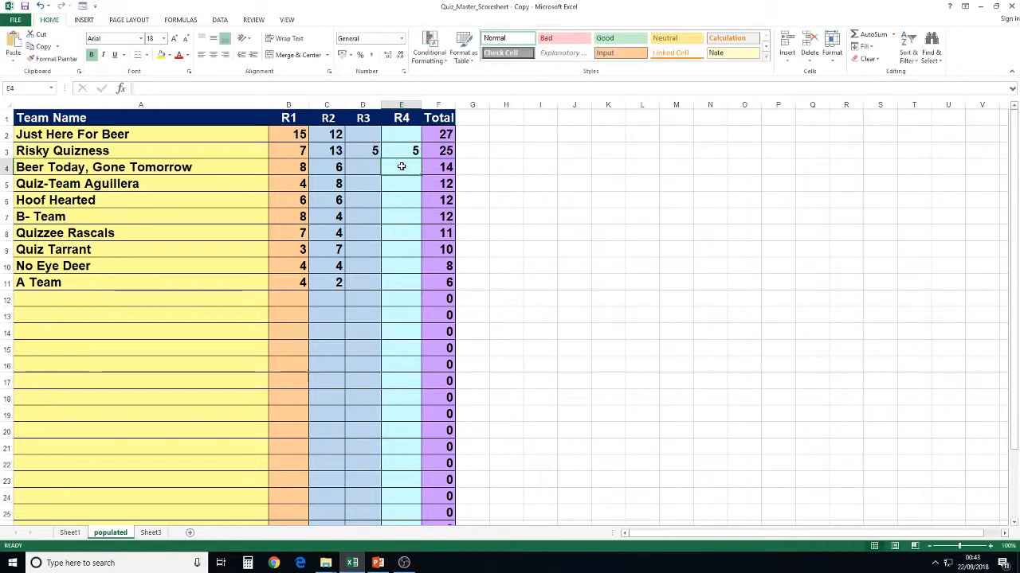
{"action": "left_click", "coordinate": [372, 151]}
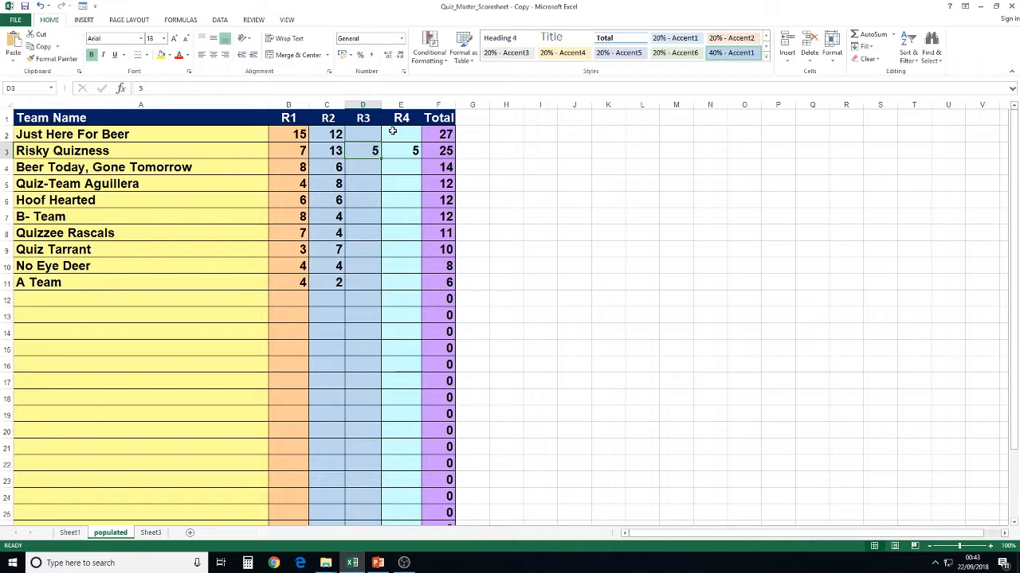
Insert another column between R3 and the existing R4 column and enter R4 as its header.
{"action": "left_click", "coordinate": [391, 132]}
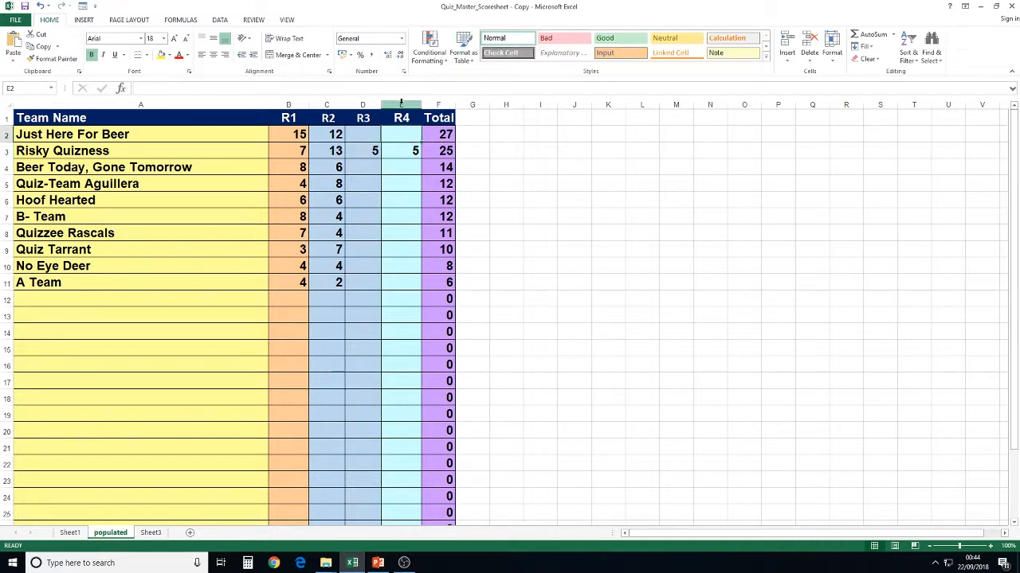
{"action": "left_click", "coordinate": [401, 103]}
{"action": "right_click", "coordinate": [403, 105]}
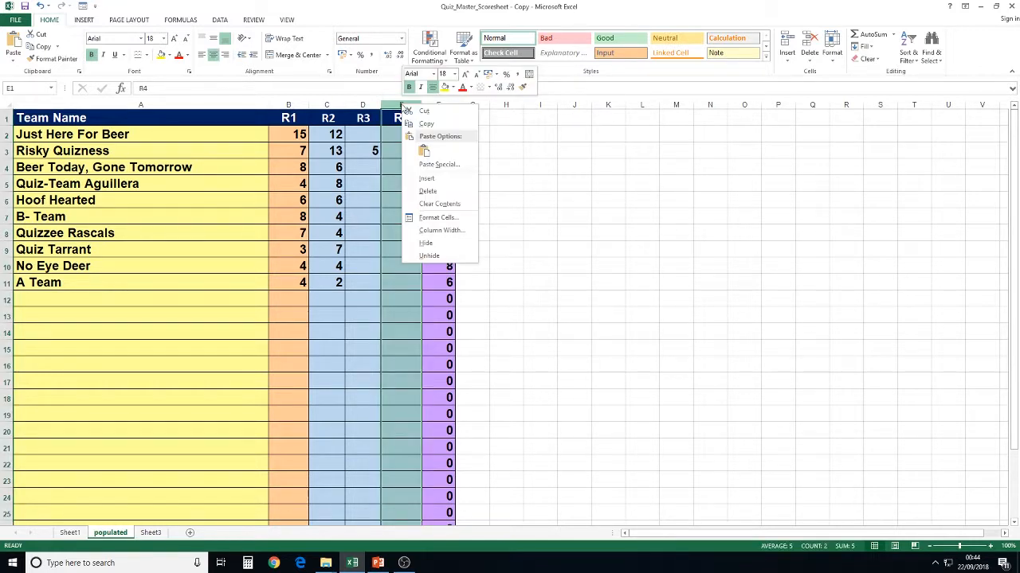
{"action": "left_click", "coordinate": [393, 104]}
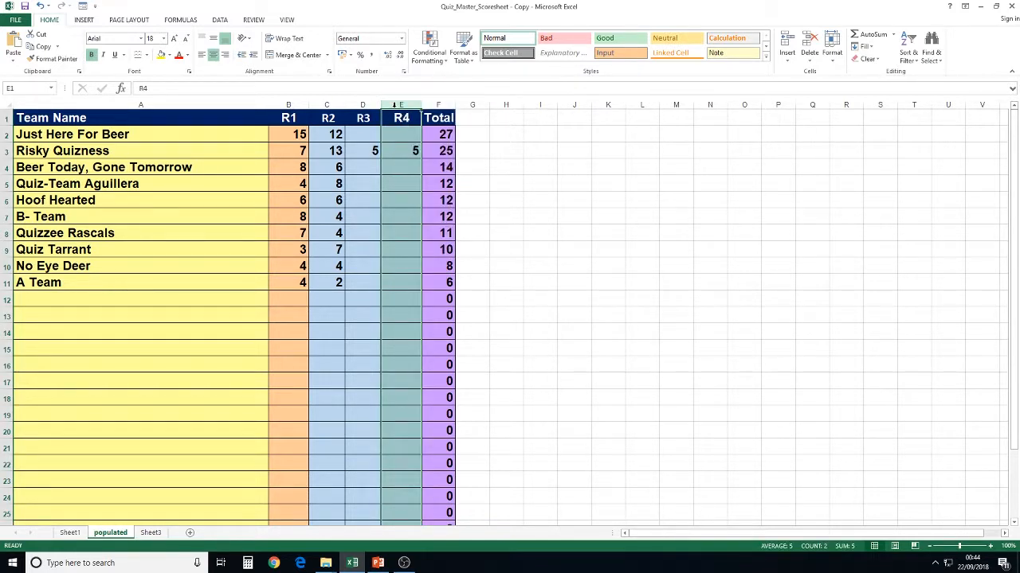
{"action": "right_click", "coordinate": [396, 105]}
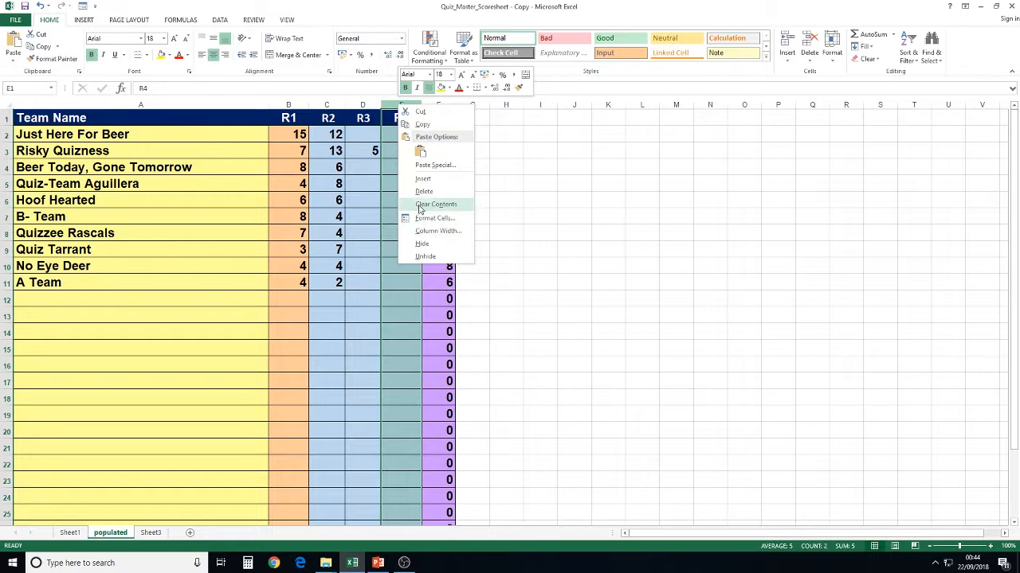
{"action": "left_click", "coordinate": [423, 179]}
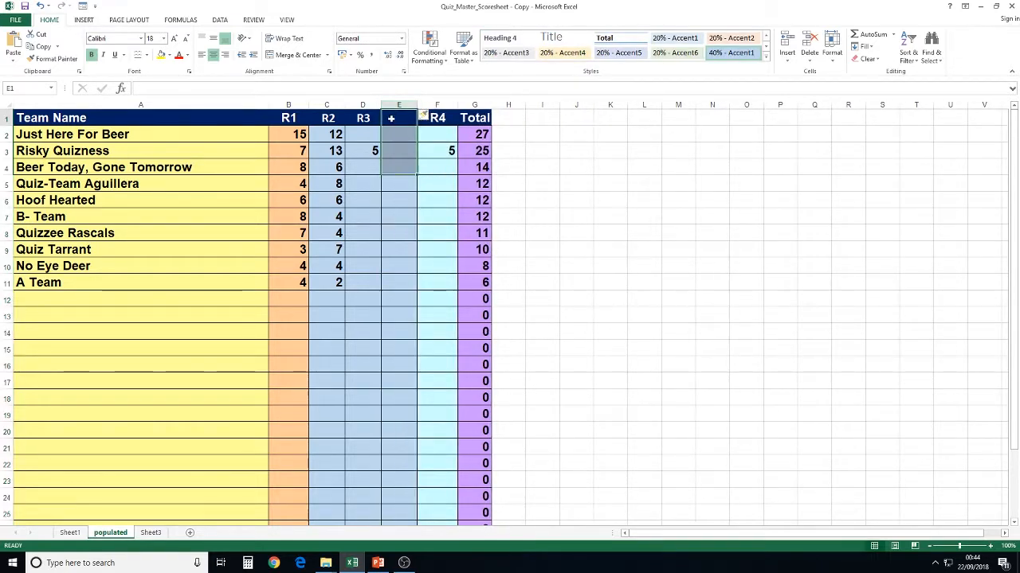
{"action": "type", "text": "R4"}
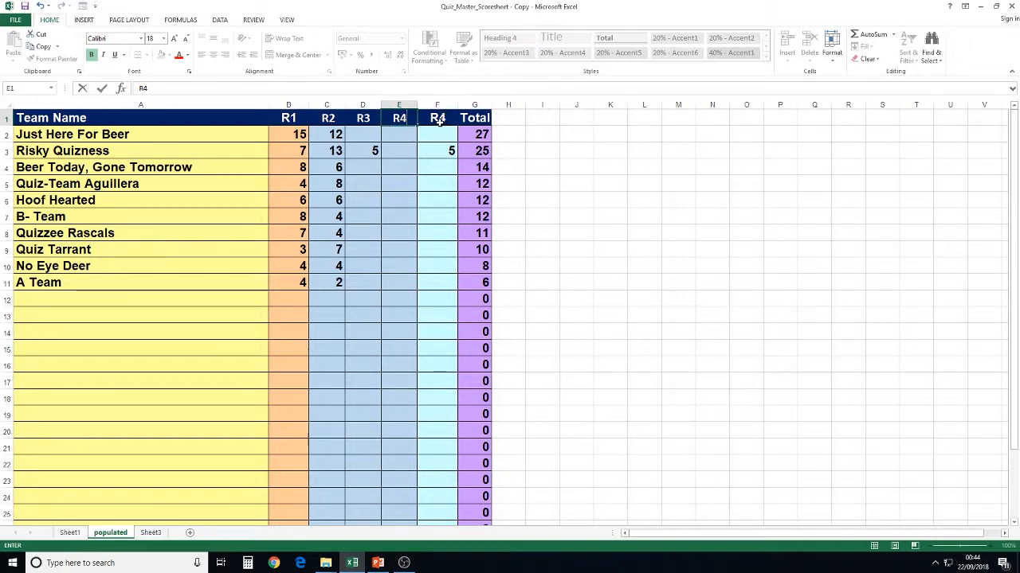
Rename the header of the last round column, just before Total, to R5.
{"action": "left_click", "coordinate": [438, 120]}
{"action": "type", "text": "R4"}
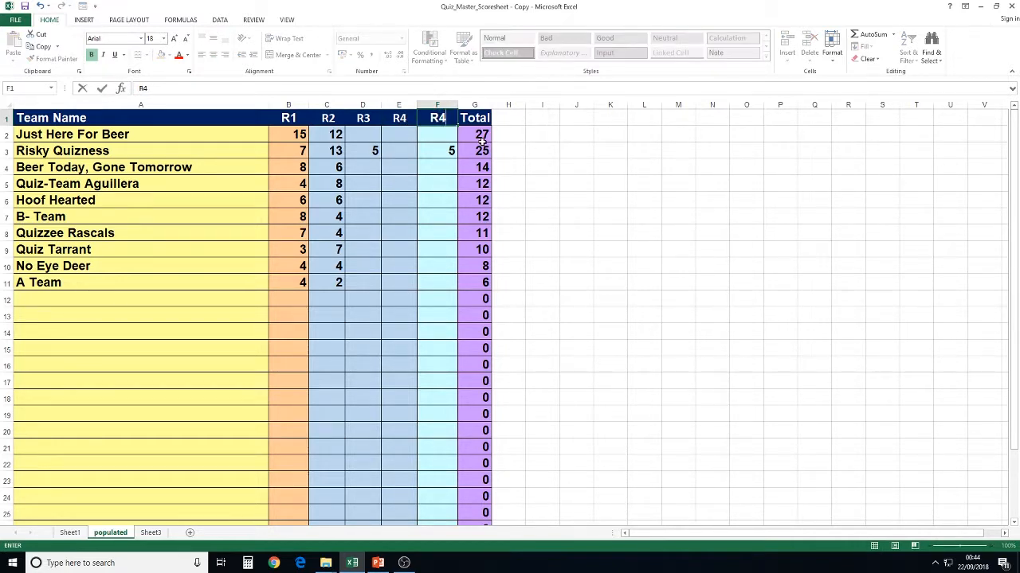
{"action": "key", "text": "BackSpace"}
{"action": "type", "text": "5"}
{"action": "left_click", "coordinate": [428, 151]}
{"action": "left_click", "coordinate": [444, 130]}
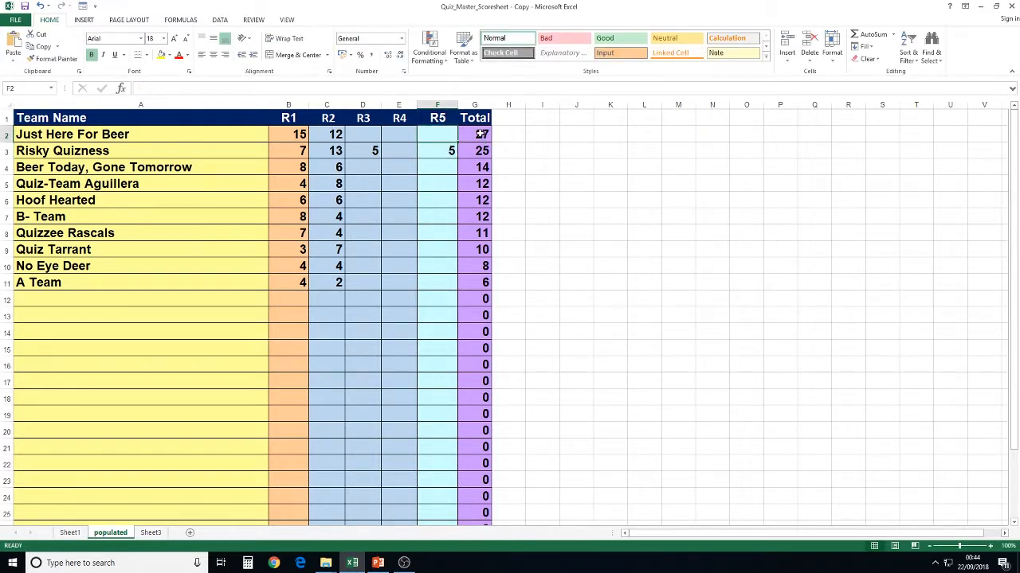
Replace the Total formula for Just Here For Beer with an AutoSum of all five rounds, =SUM(B2:F2).
{"action": "left_click", "coordinate": [480, 134]}
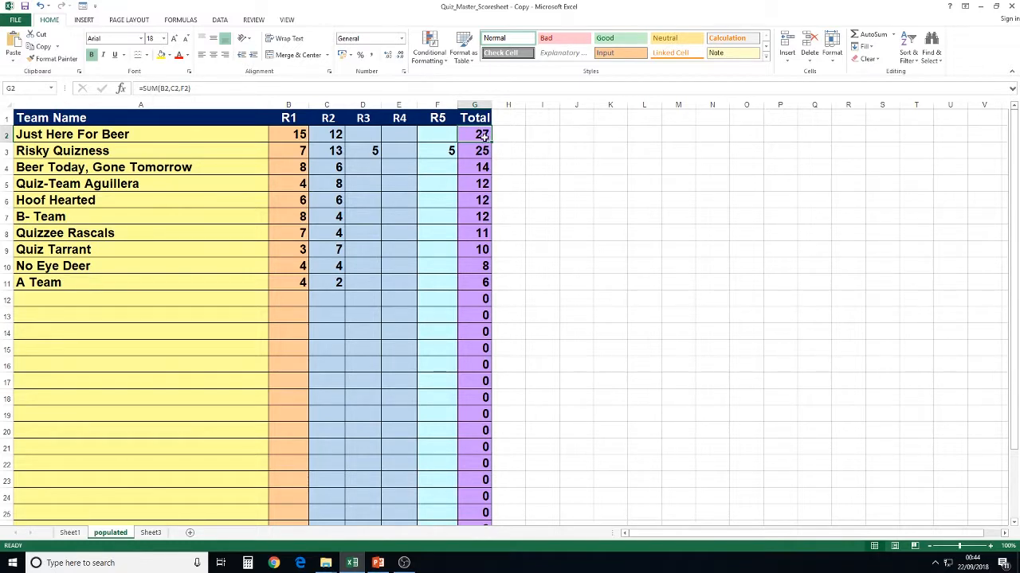
{"action": "left_click", "coordinate": [869, 37]}
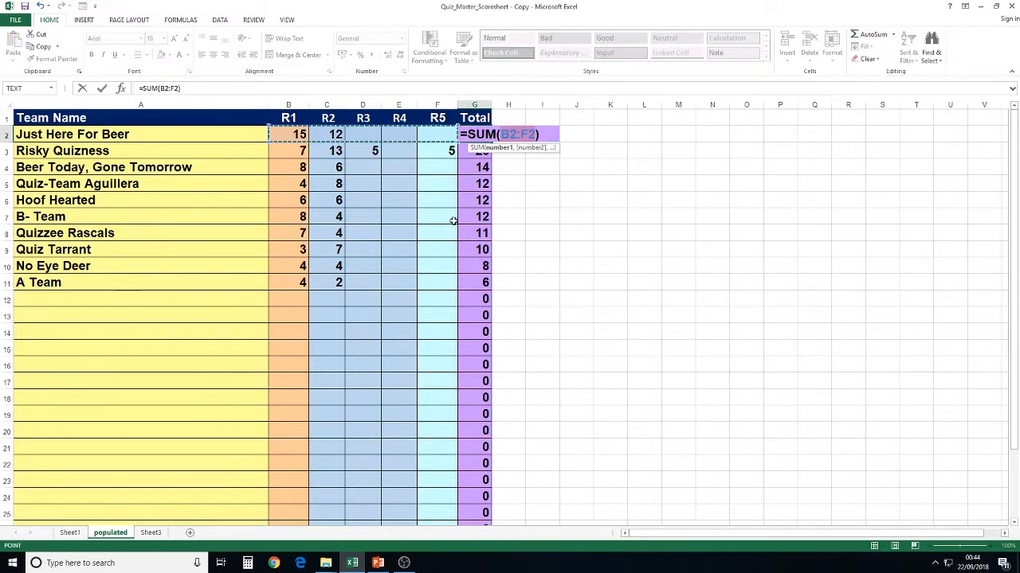
{"action": "key", "text": "Return"}
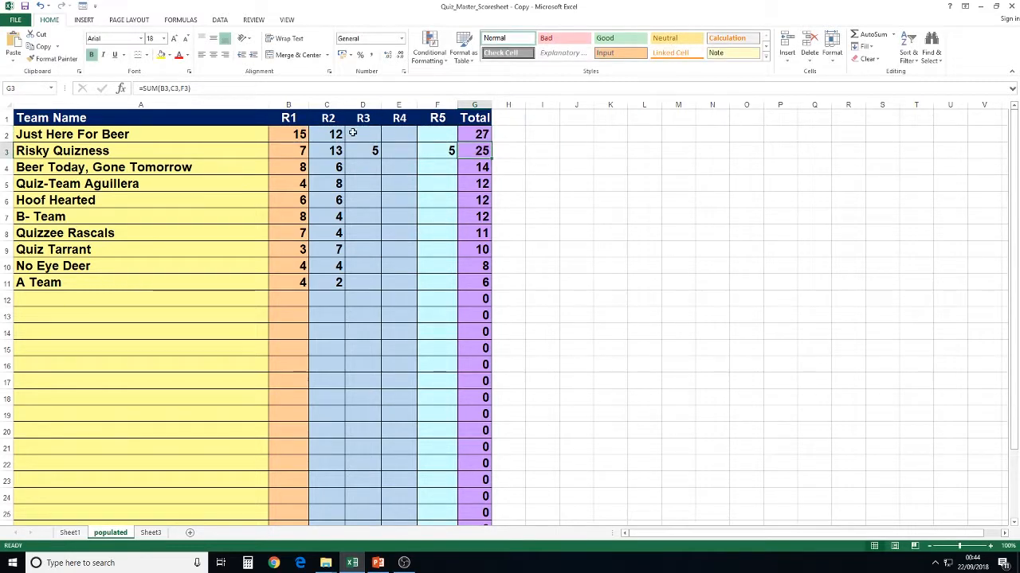
Enter a score of 5 in each of R3, R4 and R5 for Just Here For Beer.
{"action": "left_click", "coordinate": [352, 133]}
{"action": "type", "text": "5"}
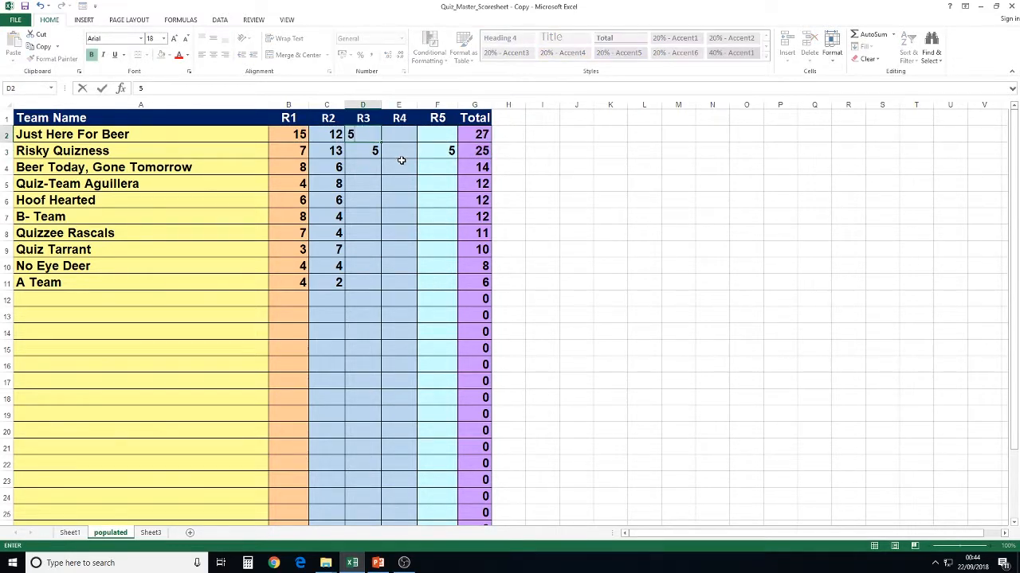
{"action": "key", "text": "Tab"}
{"action": "type", "text": "5"}
{"action": "key", "text": "Tab"}
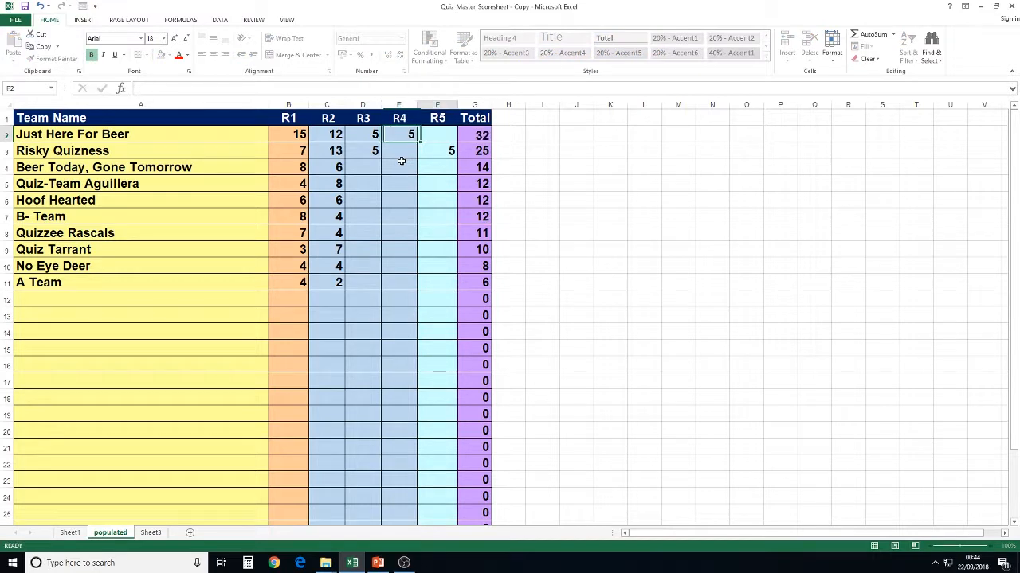
{"action": "type", "text": "5"}
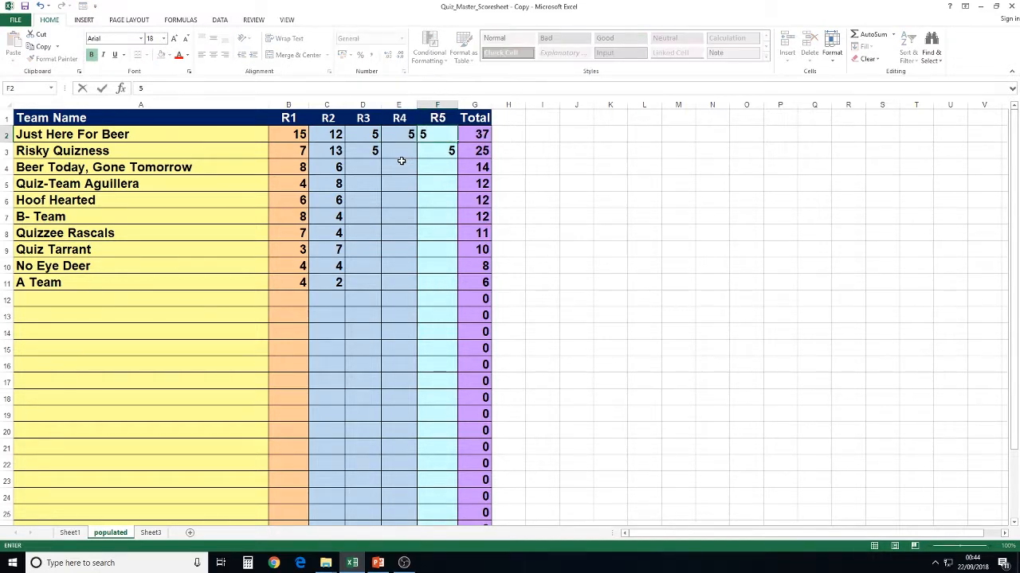
{"action": "key", "text": "Return"}
Fill the Total formula from the Just Here For Beer row down the column to row 30.
{"action": "left_click", "coordinate": [480, 134]}
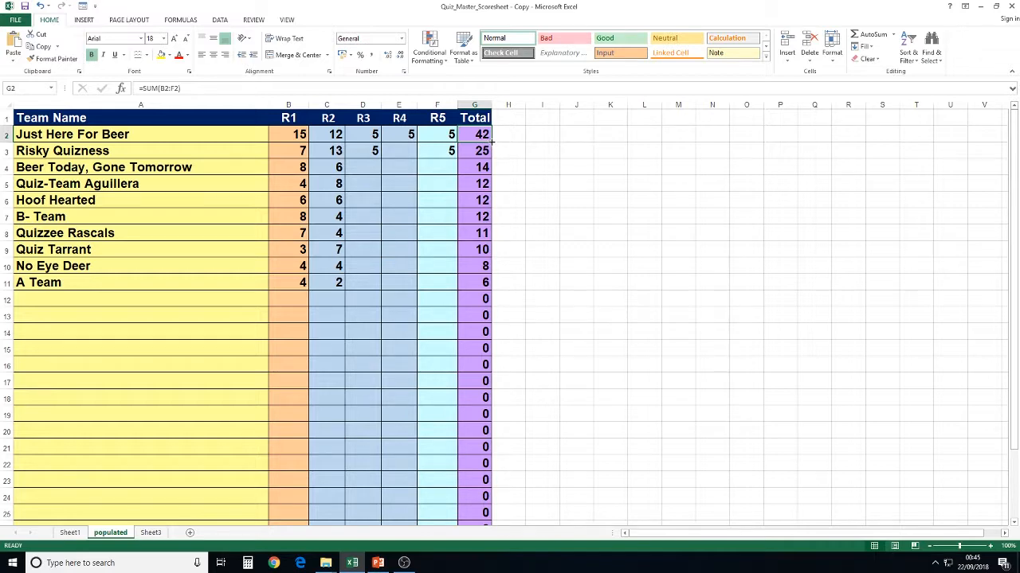
{"action": "left_click_drag", "start_coordinate": [492, 142], "coordinate": [490, 499]}
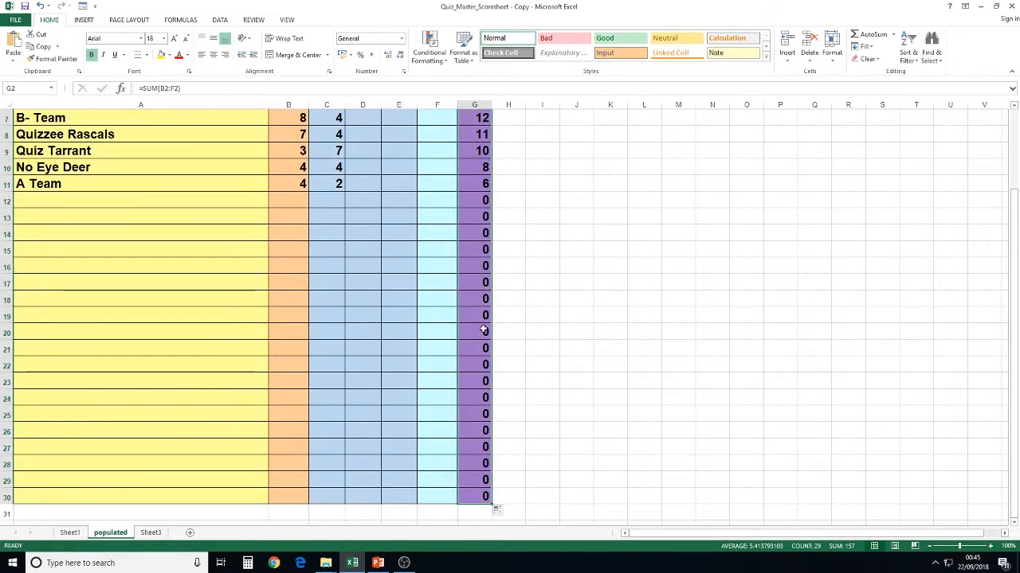
{"action": "scroll", "coordinate": [403, 168], "scroll_direction": "up", "scroll_amount": 2}
{"action": "left_click", "coordinate": [394, 168]}
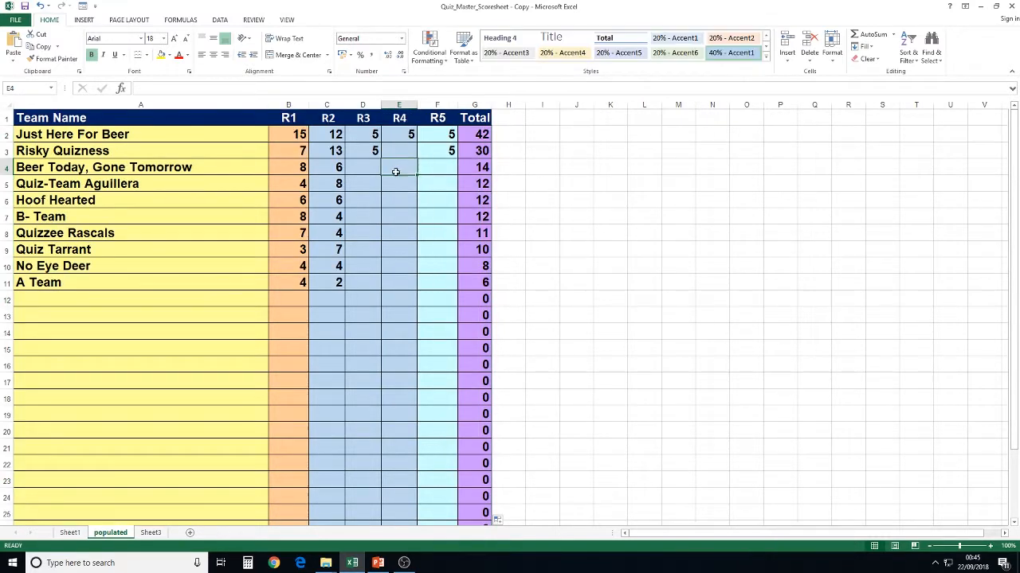
Enter a score of 4 in each of R3, R4 and R5 for A Team.
{"action": "left_click", "coordinate": [52, 283]}
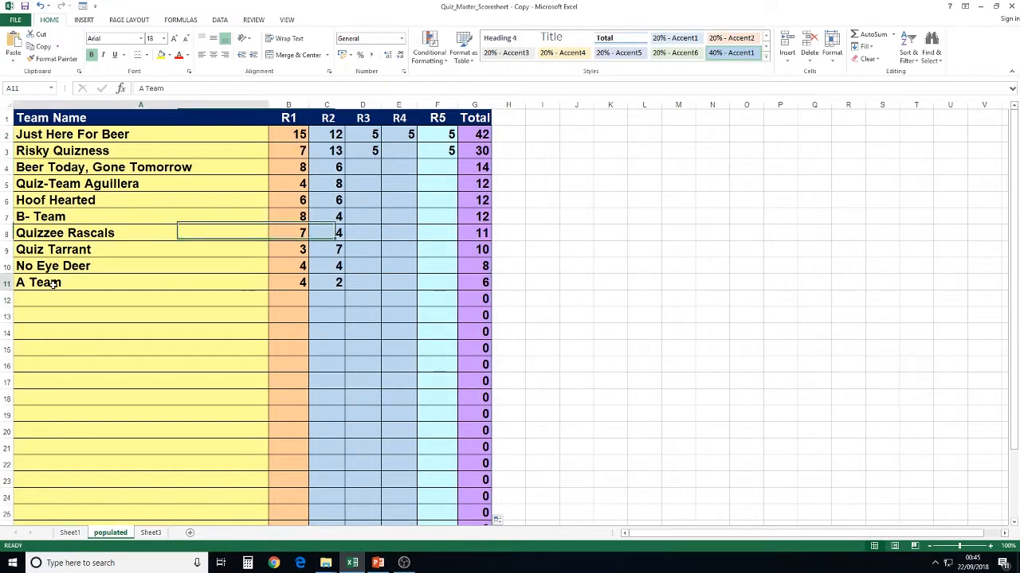
{"action": "left_click", "coordinate": [360, 282]}
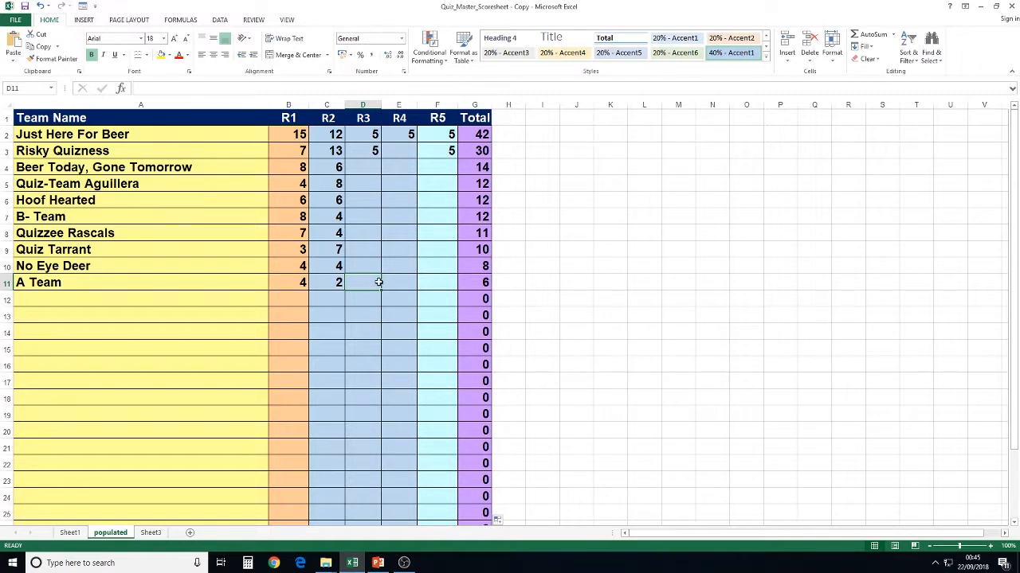
{"action": "type", "text": "4"}
{"action": "left_click", "coordinate": [396, 282]}
{"action": "type", "text": "4"}
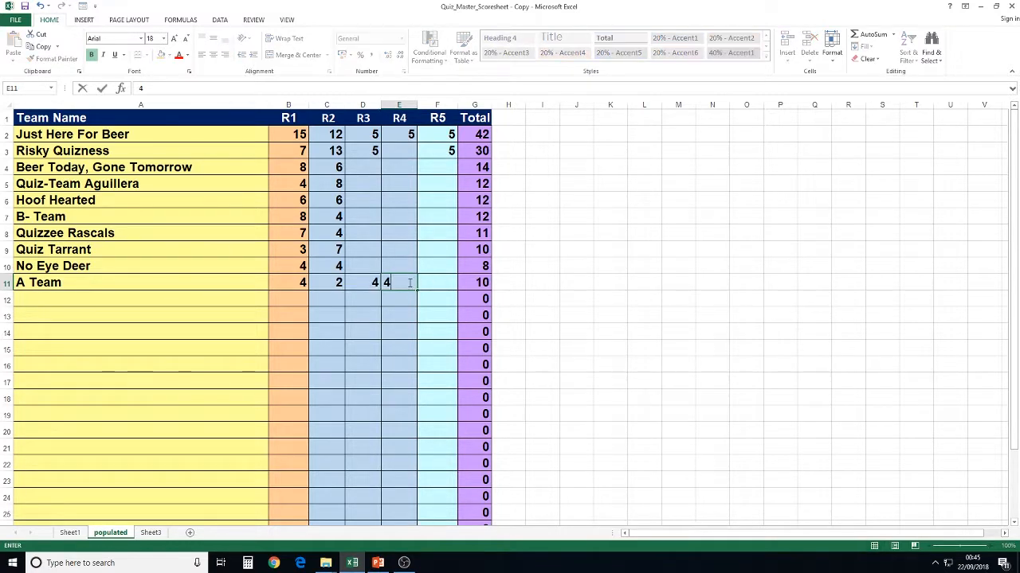
{"action": "left_click", "coordinate": [422, 282]}
{"action": "type", "text": "4"}
{"action": "left_click", "coordinate": [394, 304]}
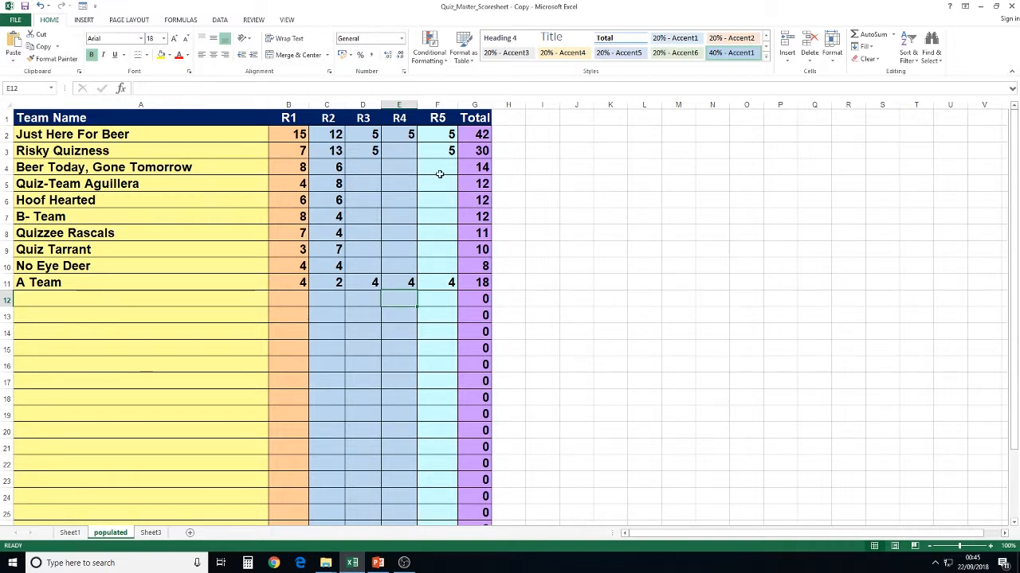
Sort the teams by the Total column from largest to smallest, expanding the selection to whole rows.
{"action": "left_click", "coordinate": [6, 134]}
{"action": "left_click", "coordinate": [474, 104]}
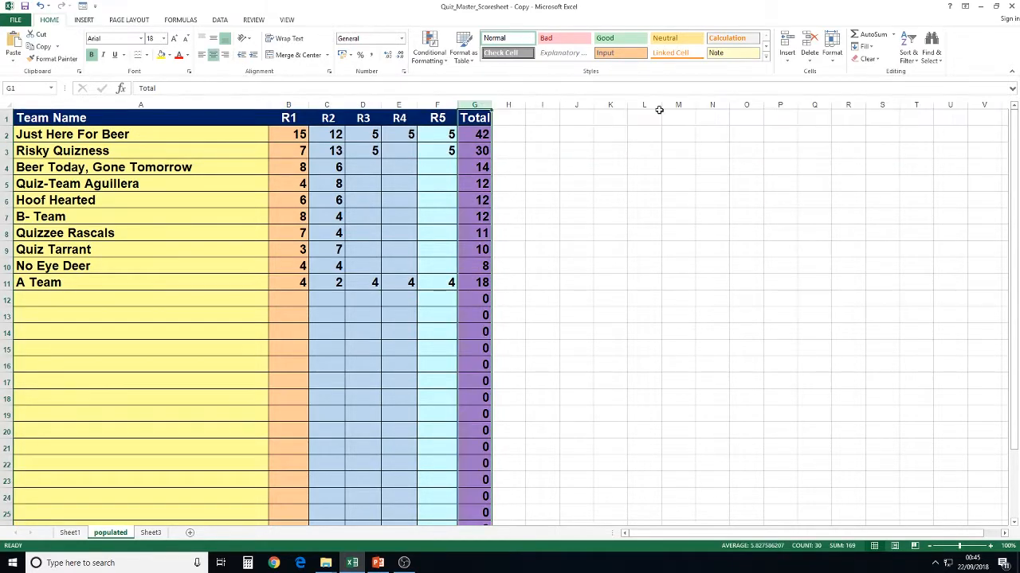
{"action": "left_click", "coordinate": [908, 46]}
{"action": "left_click", "coordinate": [937, 85]}
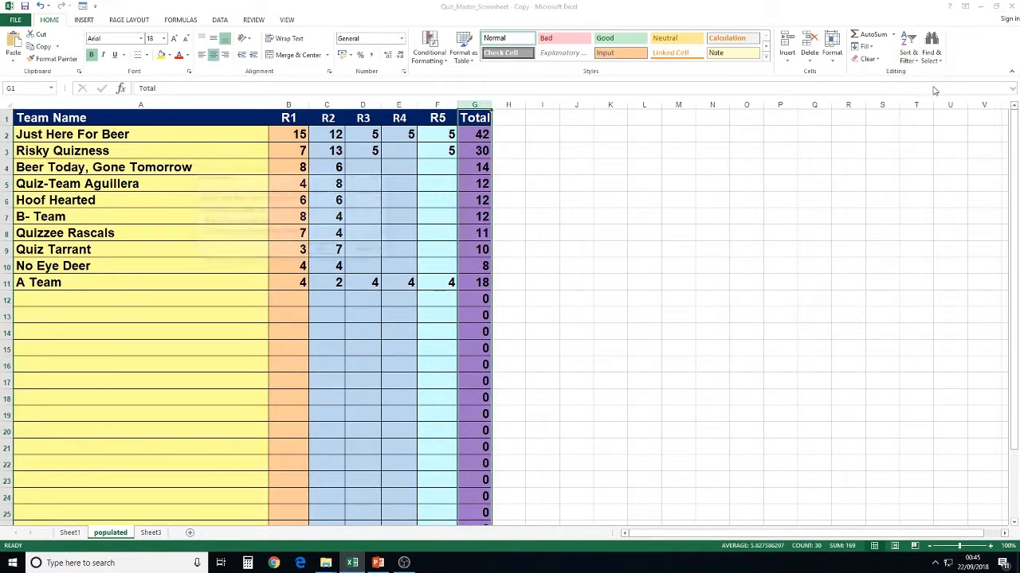
{"action": "left_click", "coordinate": [323, 249]}
{"action": "left_click", "coordinate": [215, 213]}
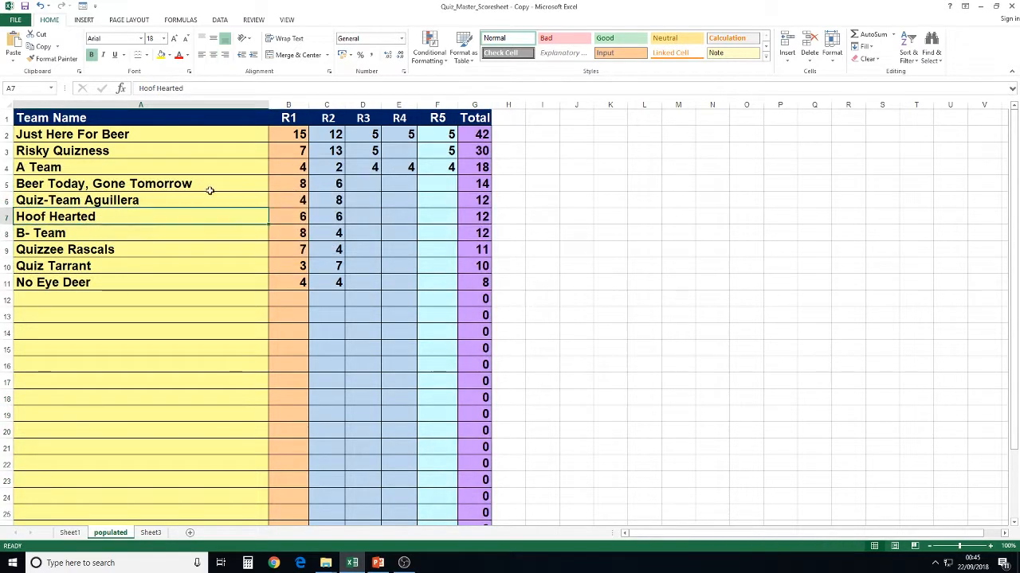
Fill the Just Here For Beer row, from Team Name to Total, with light green.
{"action": "left_click", "coordinate": [7, 134]}
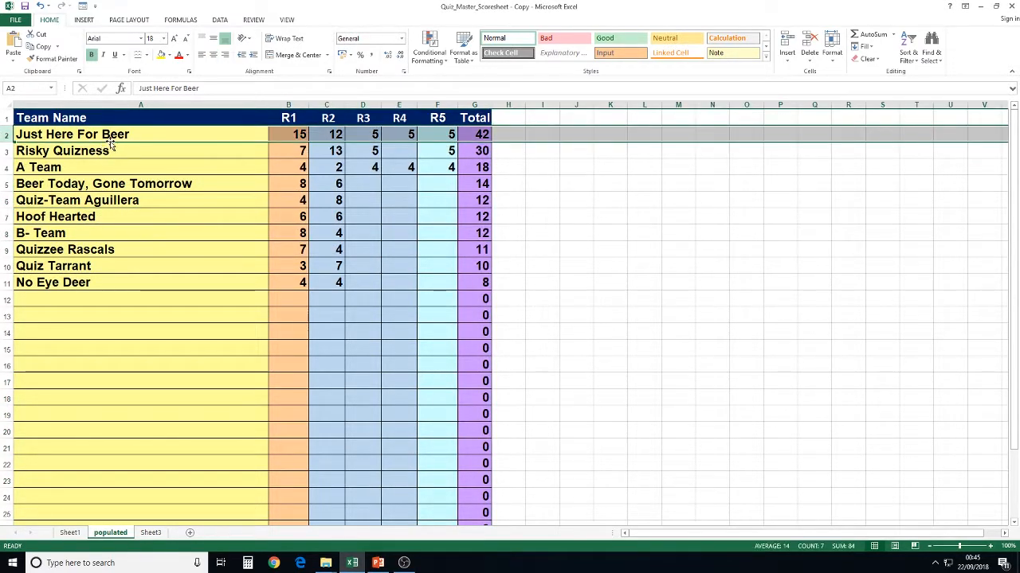
{"action": "left_click_drag", "start_coordinate": [474, 133], "coordinate": [23, 133]}
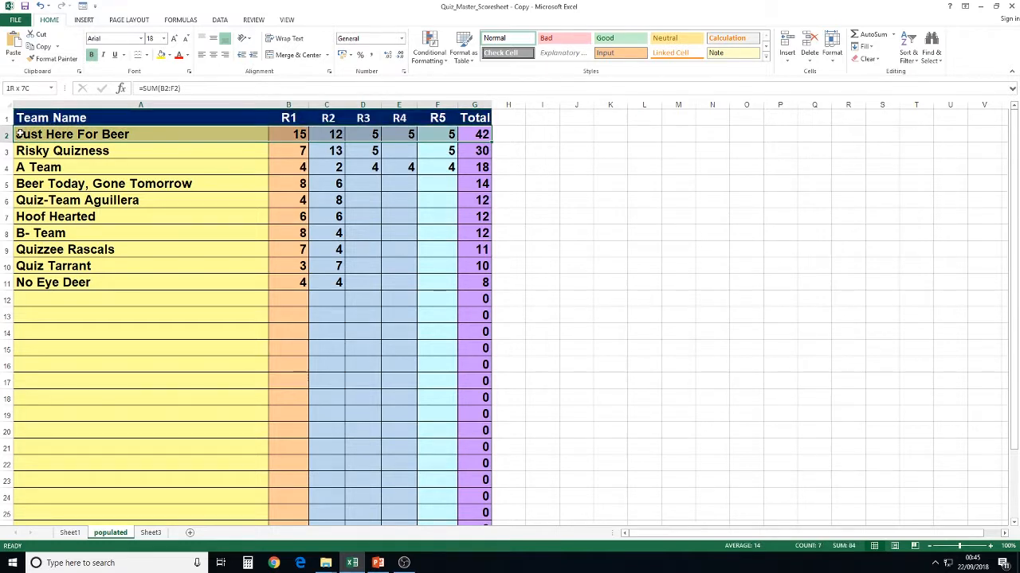
{"action": "left_click", "coordinate": [169, 57]}
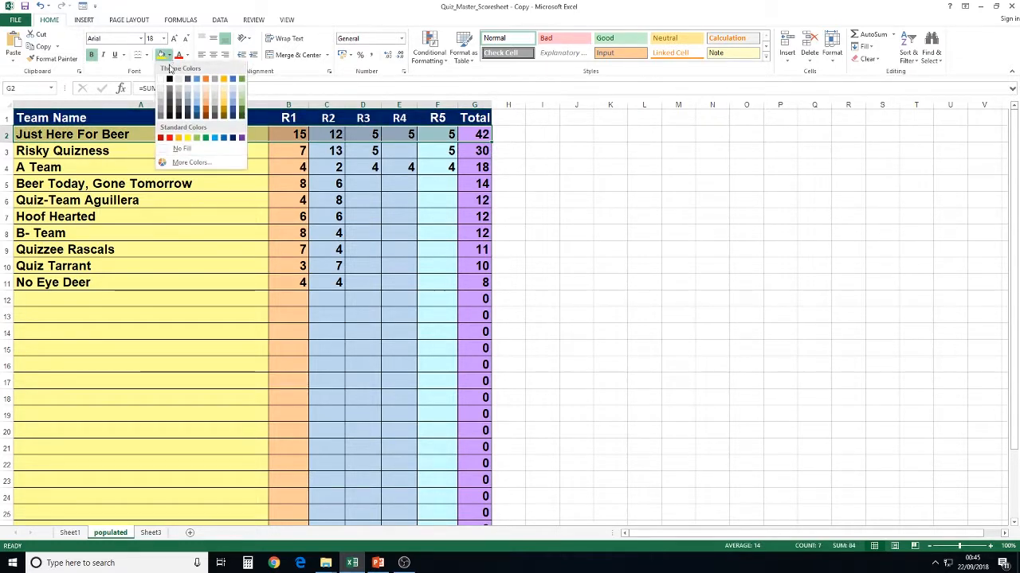
{"action": "left_click", "coordinate": [199, 142]}
{"action": "left_click", "coordinate": [155, 179]}
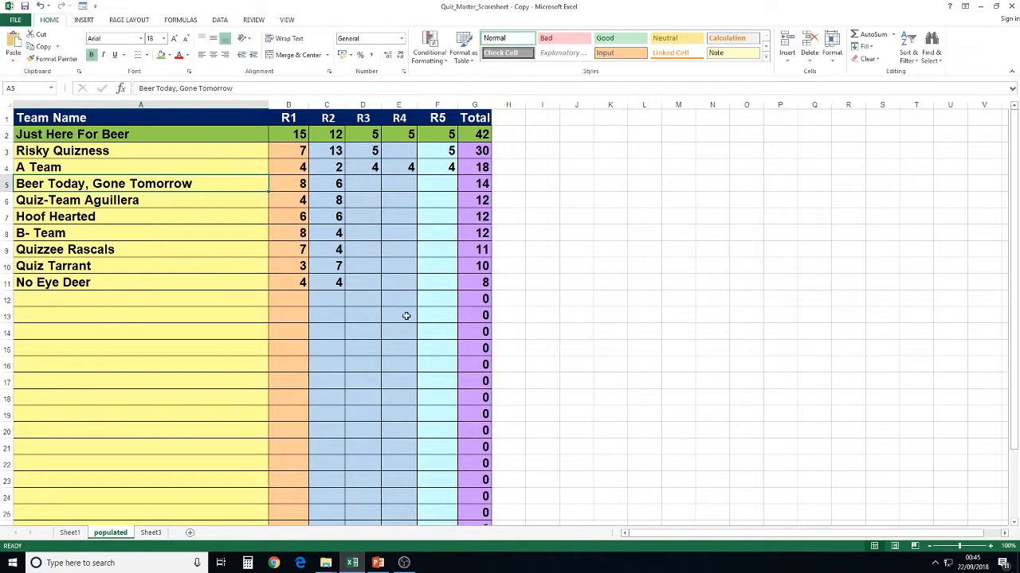
Copy the score table with its headers down to No Eye Deer and paste it onto slide 2 in PowerPoint.
{"action": "left_click_drag", "start_coordinate": [482, 283], "coordinate": [37, 118]}
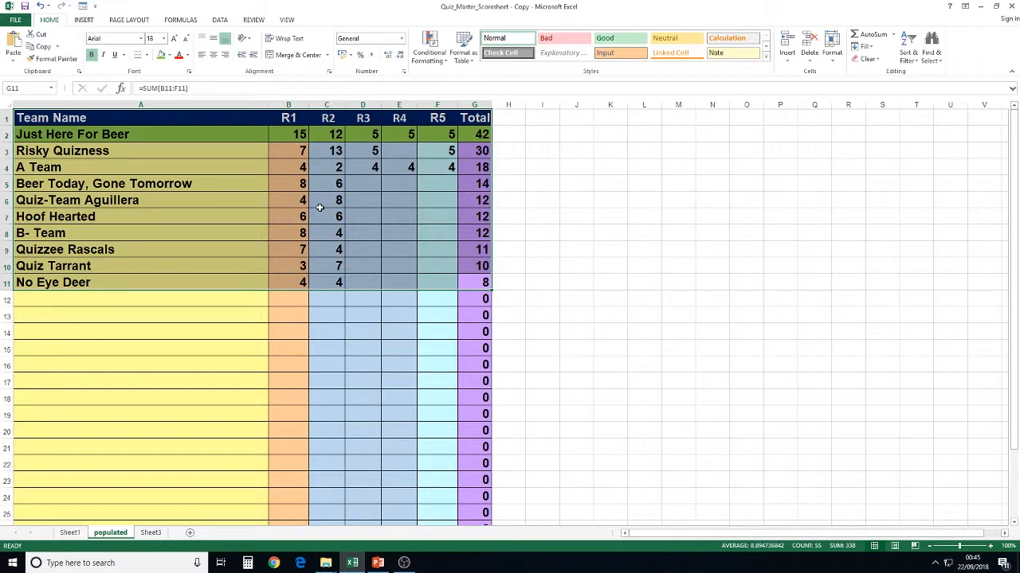
{"action": "key", "text": "ctrl+c"}
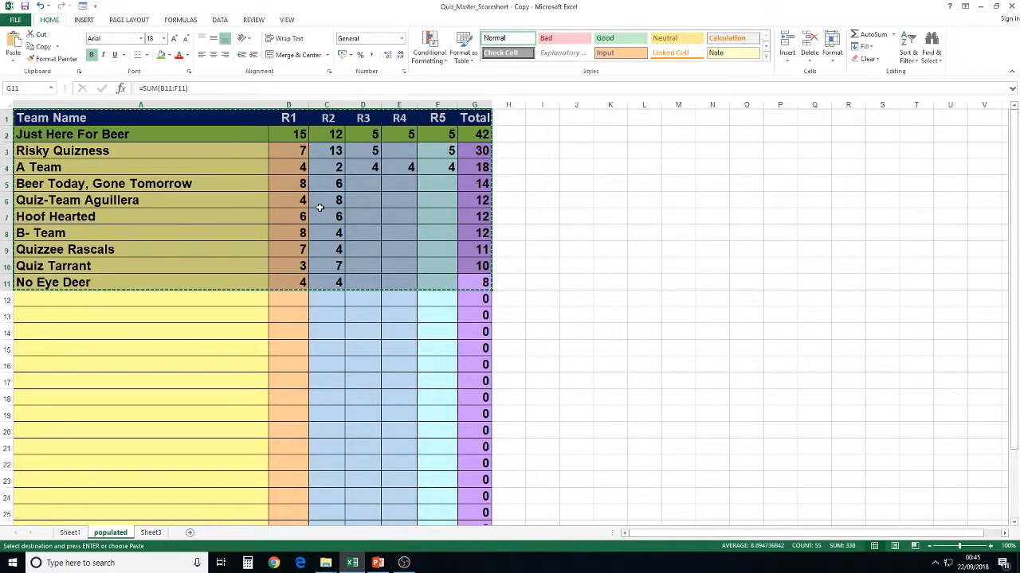
{"action": "left_click", "coordinate": [378, 564]}
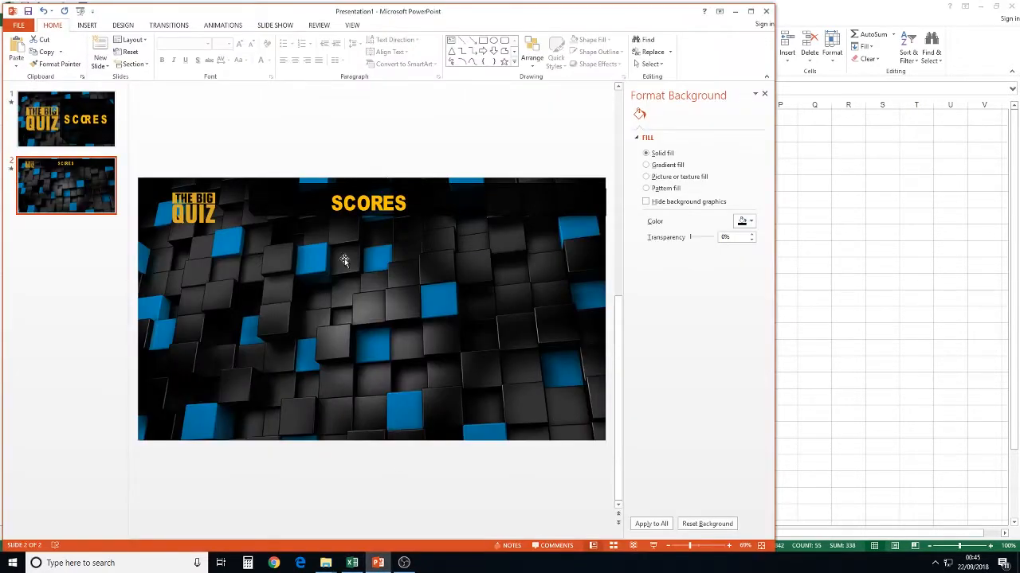
{"action": "right_click", "coordinate": [210, 263]}
{"action": "left_click", "coordinate": [250, 308]}
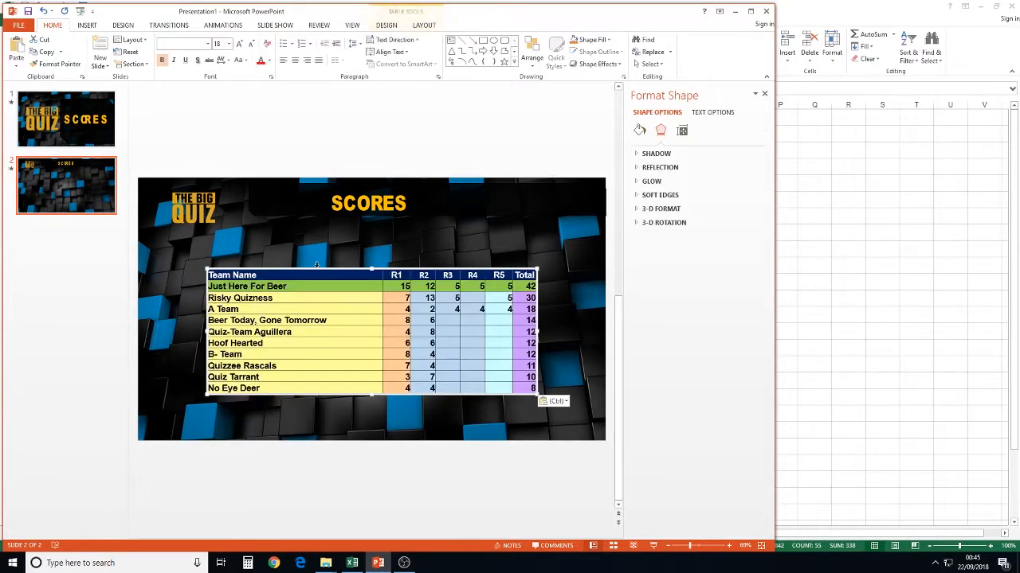
Move the pasted table below the Big Quiz logo, enlarge it to fill the slide, and set the team rows' text to 24 pt.
{"action": "left_click_drag", "start_coordinate": [309, 272], "coordinate": [275, 240]}
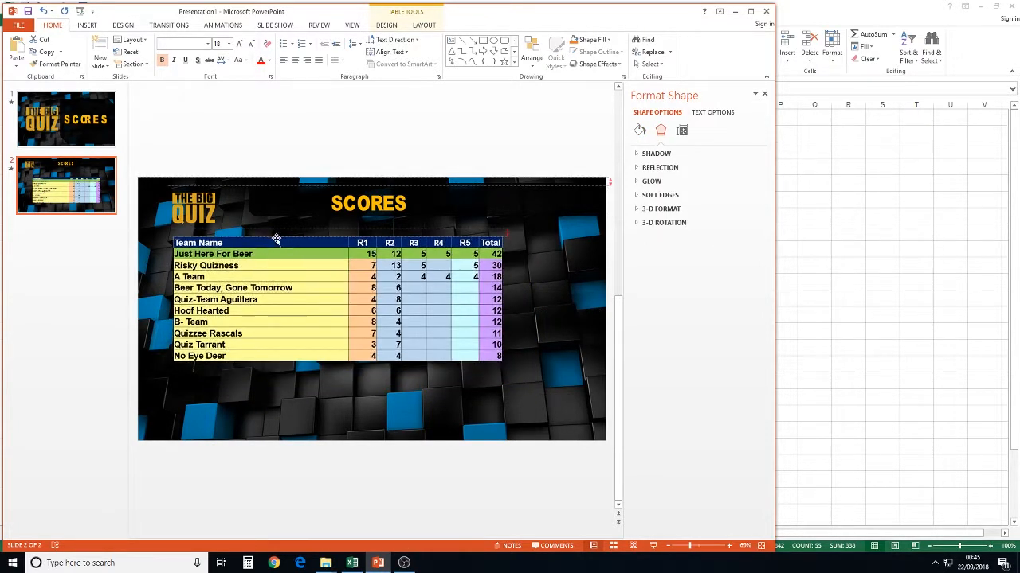
{"action": "left_click_drag", "start_coordinate": [501, 363], "coordinate": [570, 421]}
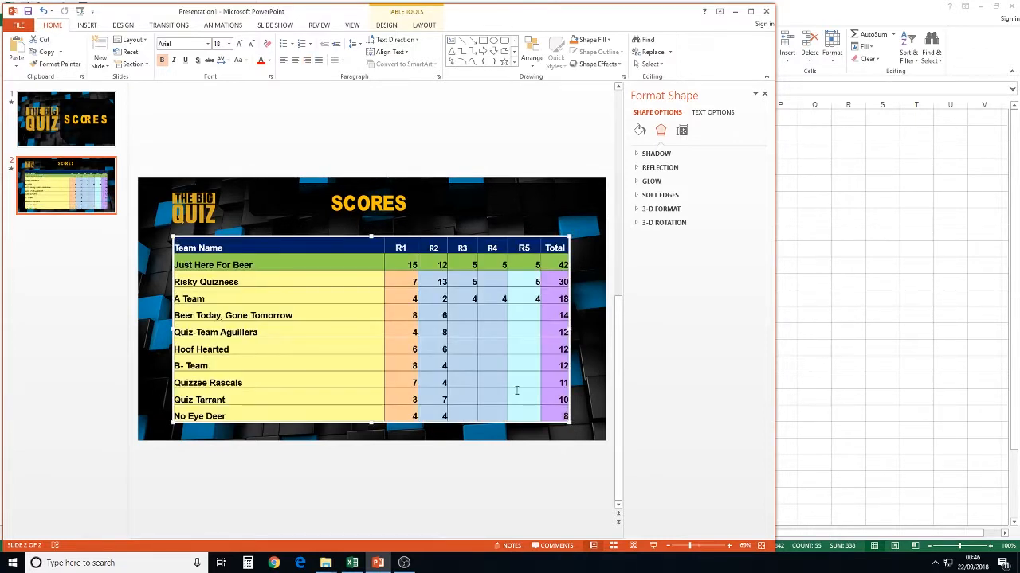
{"action": "left_click_drag", "start_coordinate": [180, 259], "coordinate": [177, 260]}
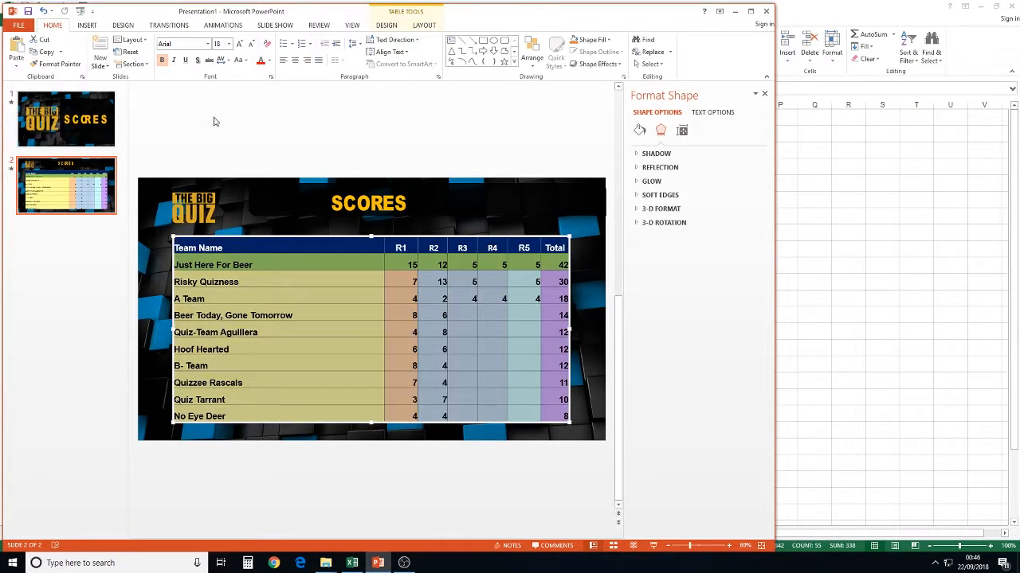
{"action": "left_click", "coordinate": [239, 46]}
{"action": "left_click", "coordinate": [240, 47]}
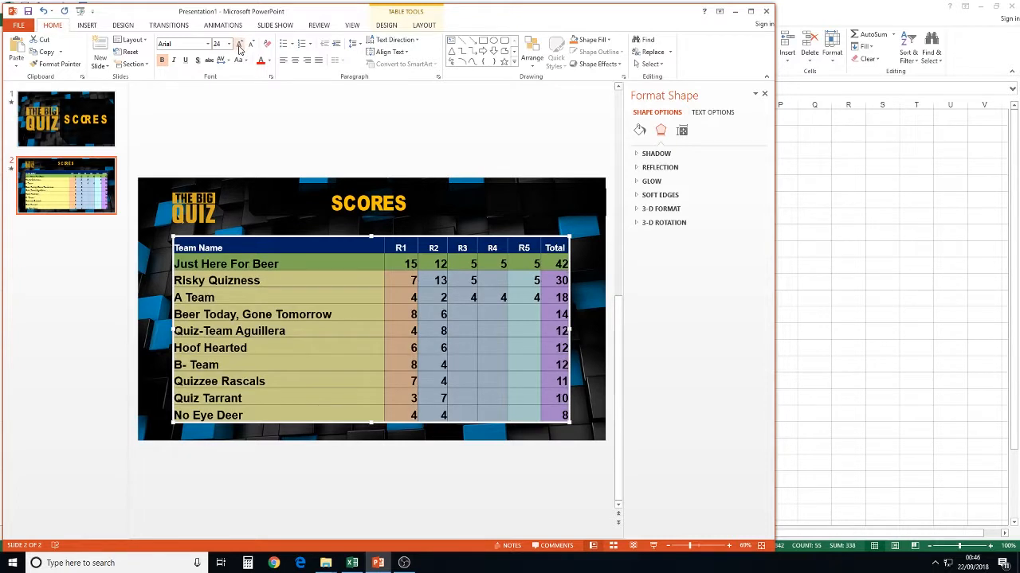
{"action": "left_click", "coordinate": [240, 47]}
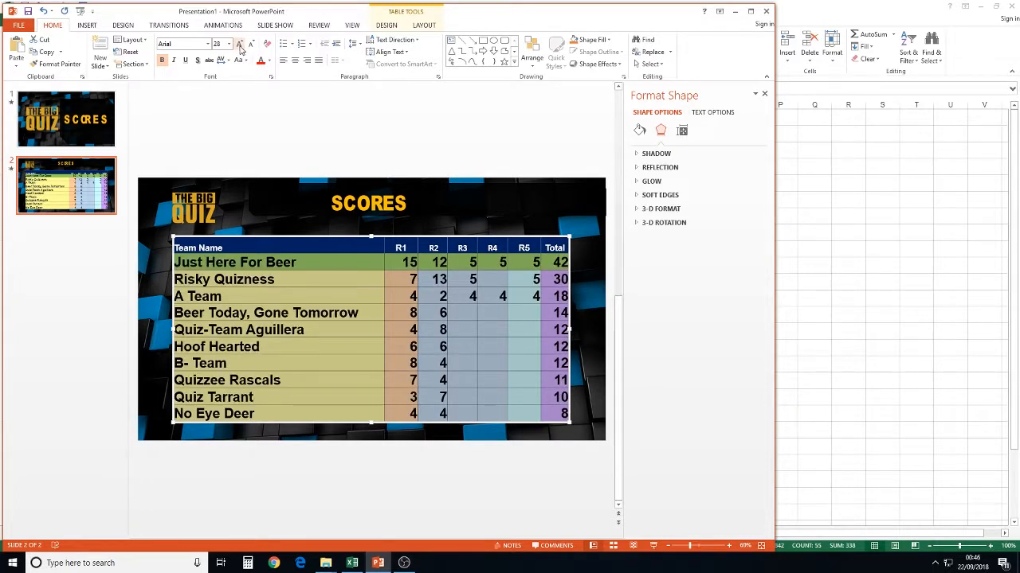
{"action": "left_click", "coordinate": [251, 44]}
{"action": "left_click", "coordinate": [224, 151]}
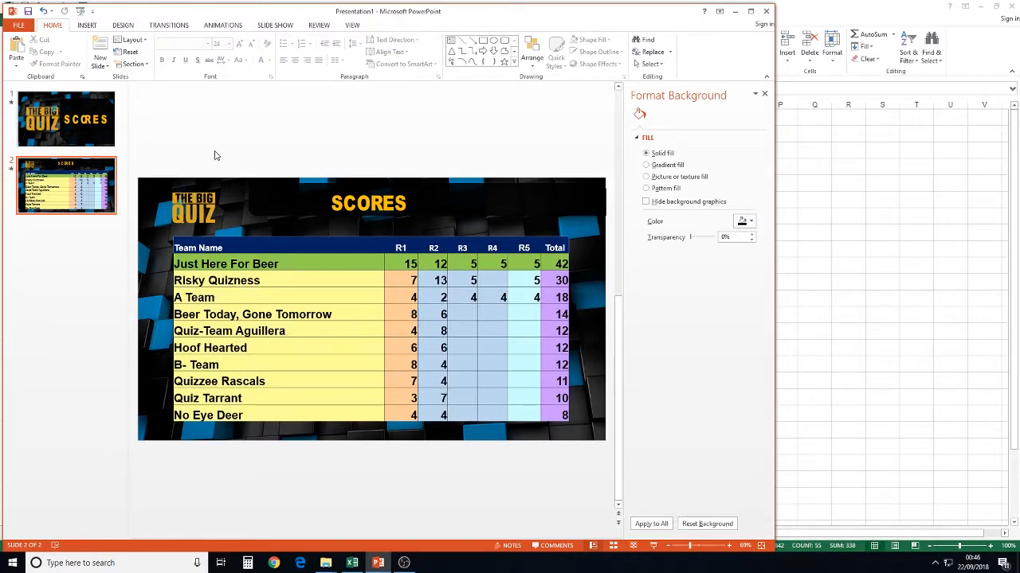
Play the slide show from the beginning through to the scores table slide, then exit it.
{"action": "key", "text": "F5"}
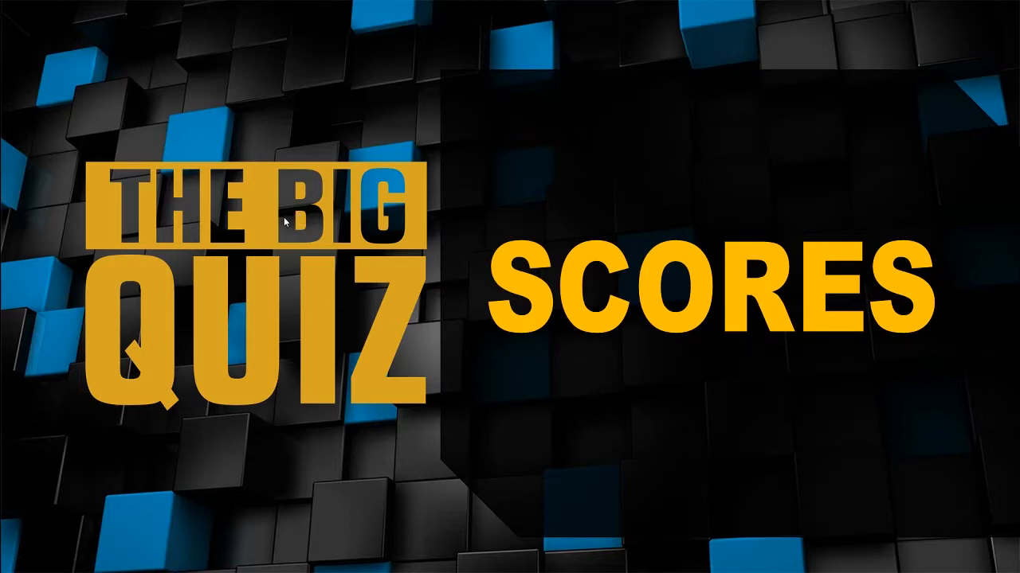
{"action": "left_click", "coordinate": [283, 222]}
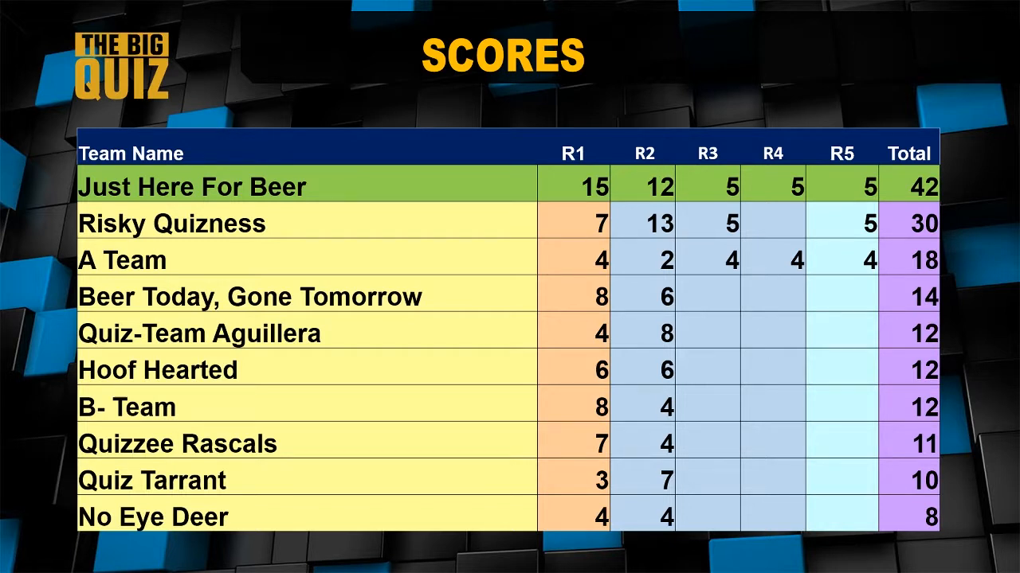
{"action": "key", "text": "Escape"}
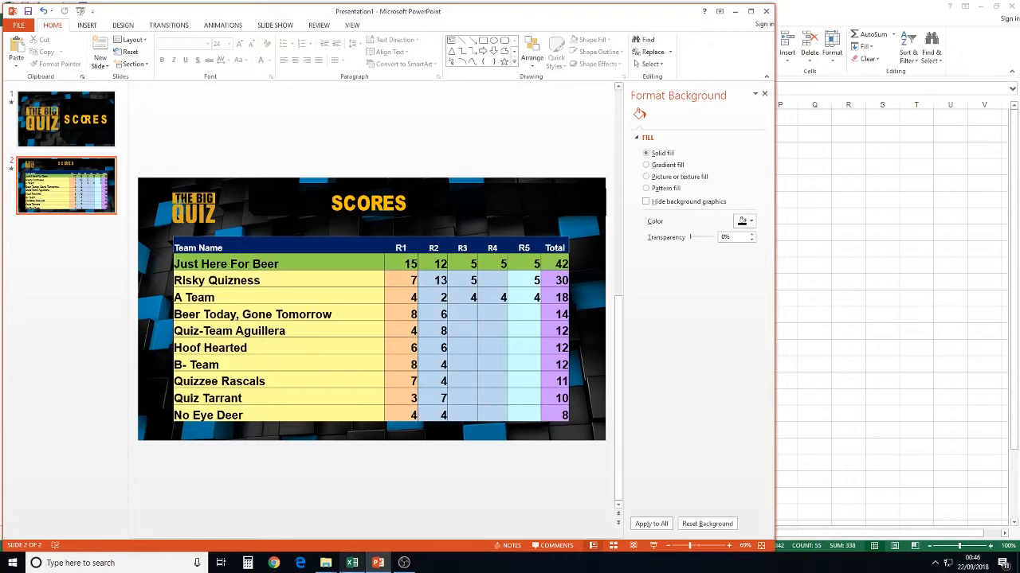
Switch back to the Excel scoresheet and make the Team Name column slightly narrower.
{"action": "left_click", "coordinate": [351, 561]}
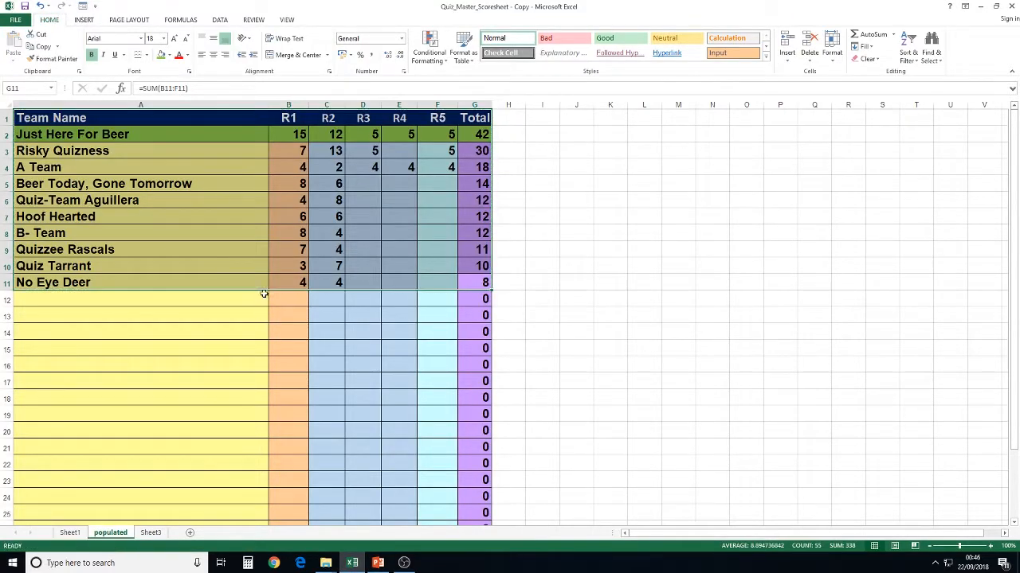
{"action": "left_click", "coordinate": [197, 331]}
{"action": "left_click", "coordinate": [234, 200]}
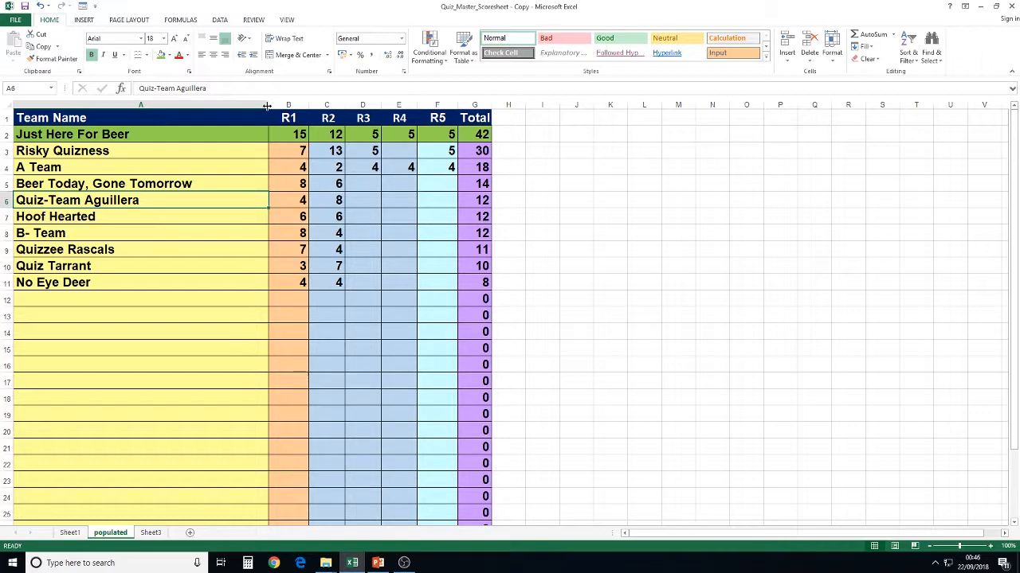
{"action": "mouse_move", "coordinate": [267, 106]}
{"action": "left_mouse_down"}
{"action": "mouse_move", "coordinate": [318, 118]}
{"action": "mouse_move", "coordinate": [247, 107]}
{"action": "left_mouse_up"}
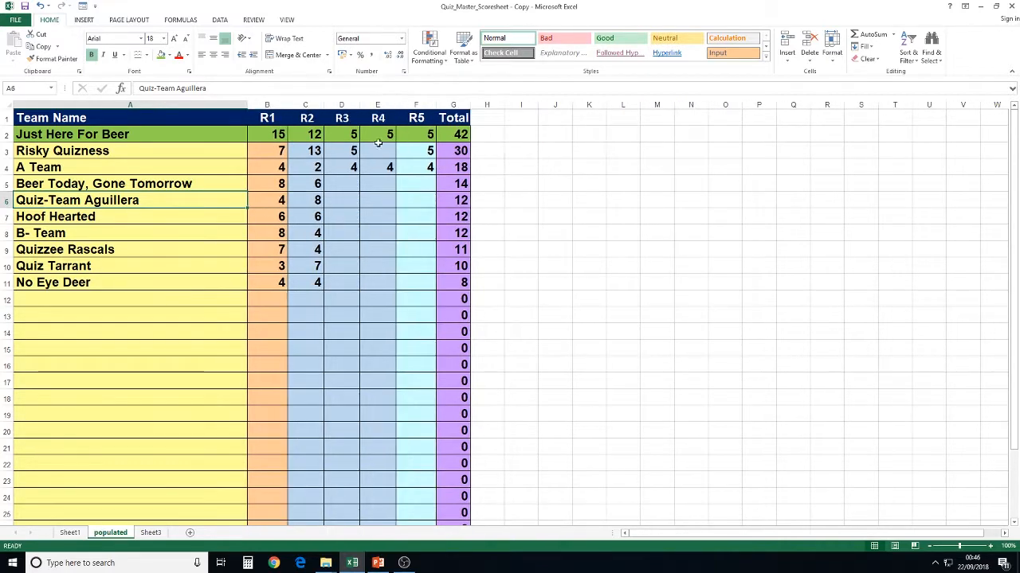
Delete the entire R3 column from the scoresheet.
{"action": "left_click", "coordinate": [344, 104]}
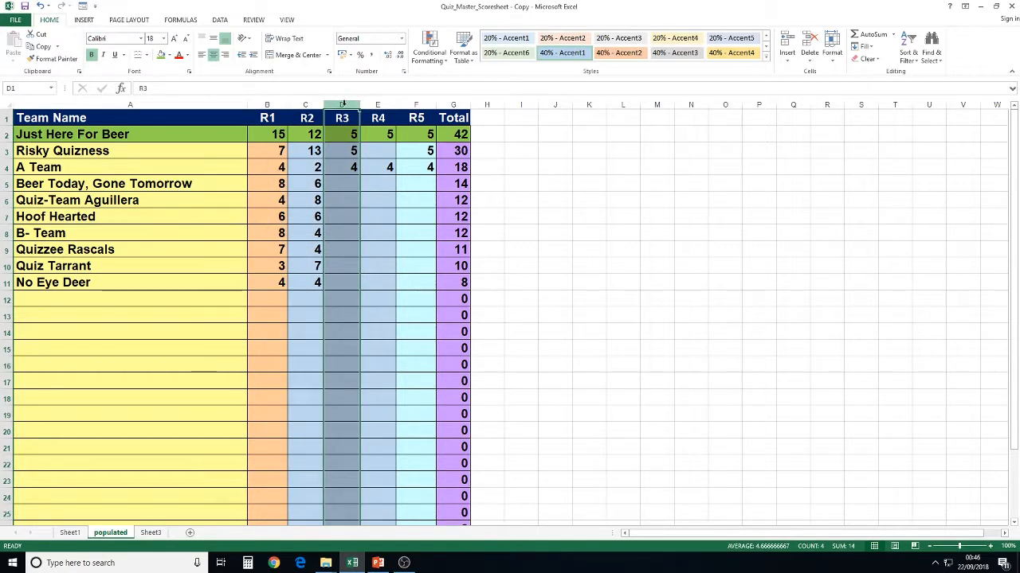
{"action": "right_click", "coordinate": [343, 105]}
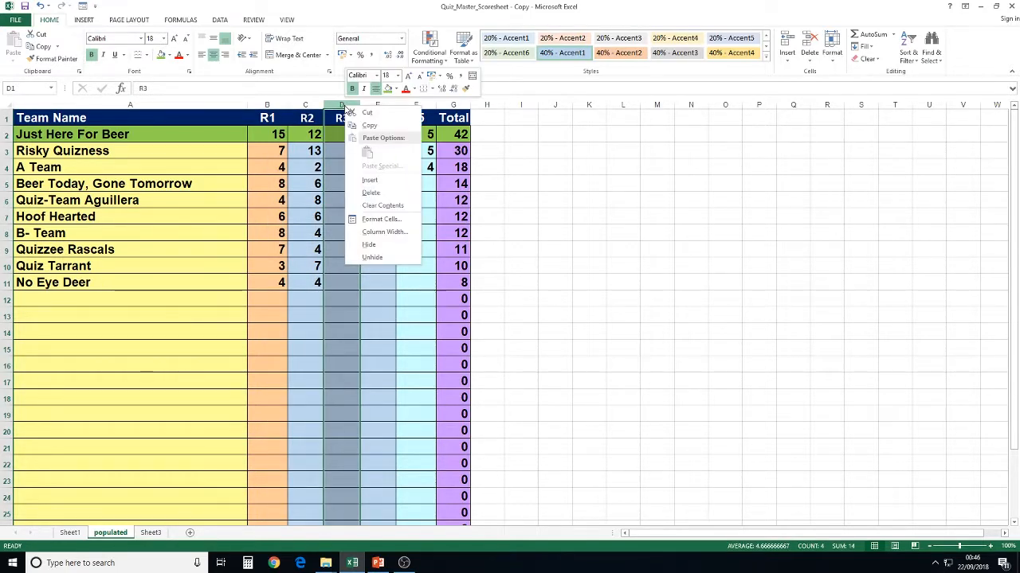
{"action": "left_click", "coordinate": [374, 193]}
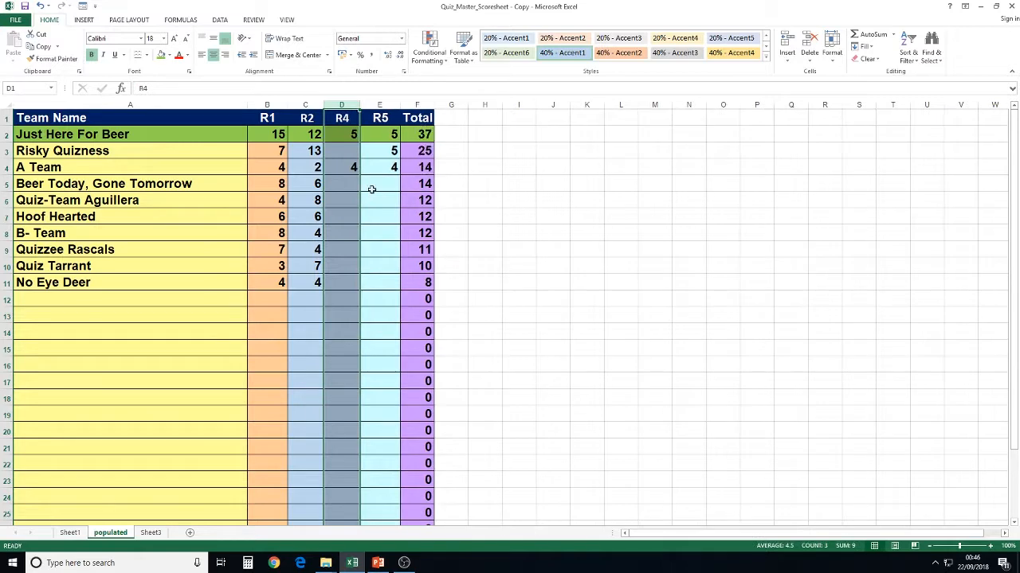
{"action": "left_click", "coordinate": [382, 147]}
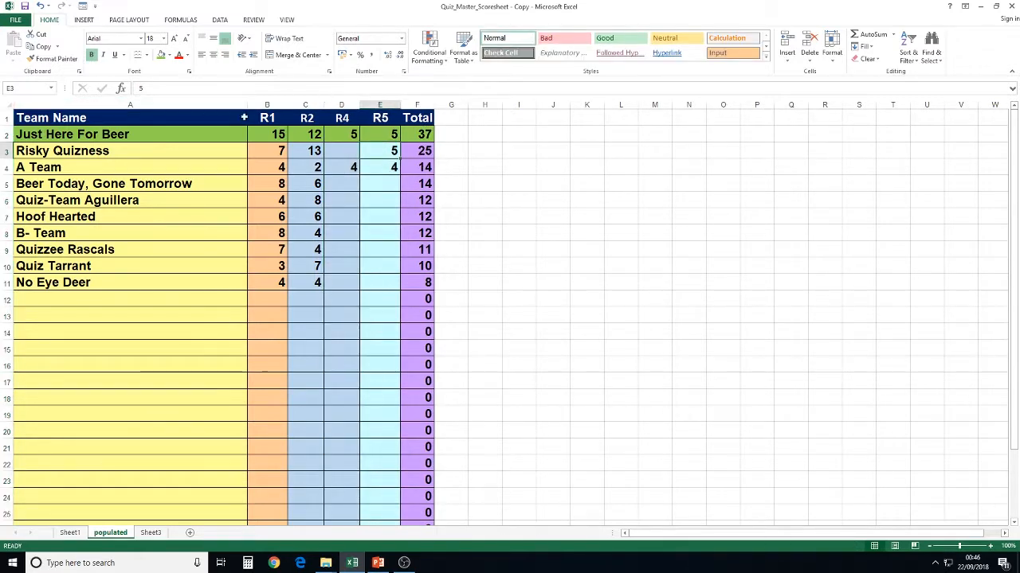
{"action": "left_click", "coordinate": [235, 156]}
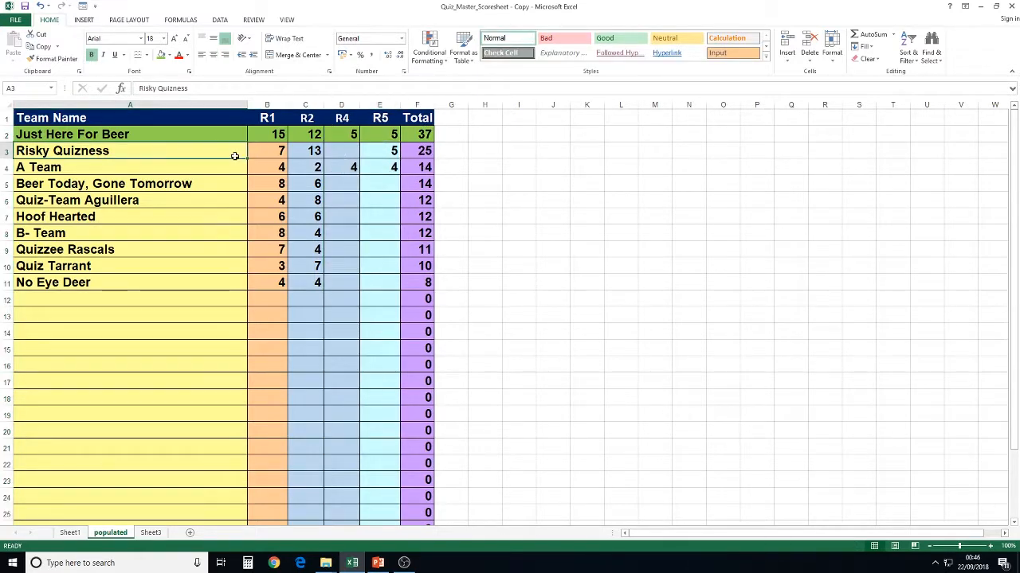